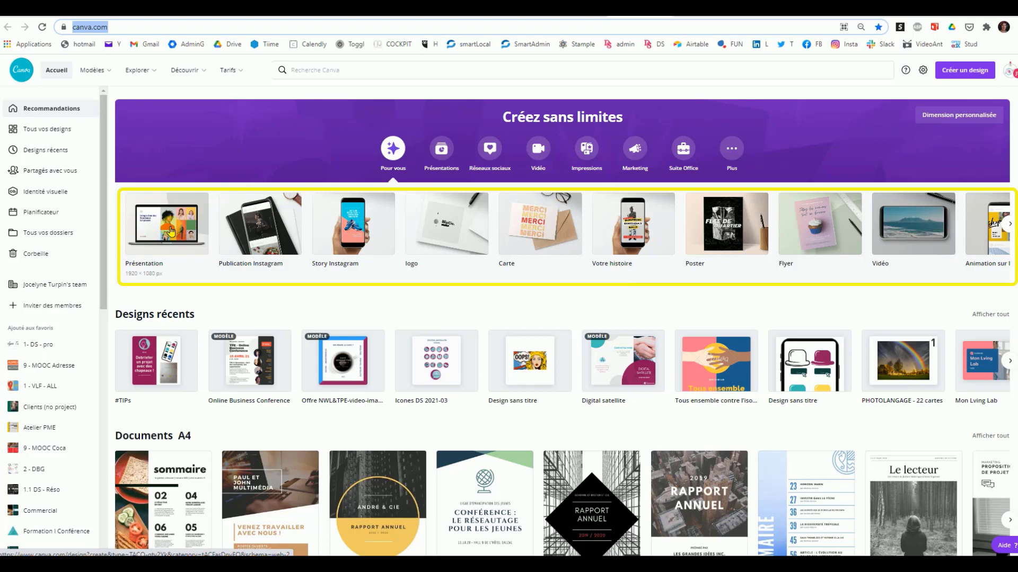
Step: Browse the suggested design formats and create a Publication Instagram design of 1080 × 1080 px
{"action": "left_click", "coordinate": [170, 232]}
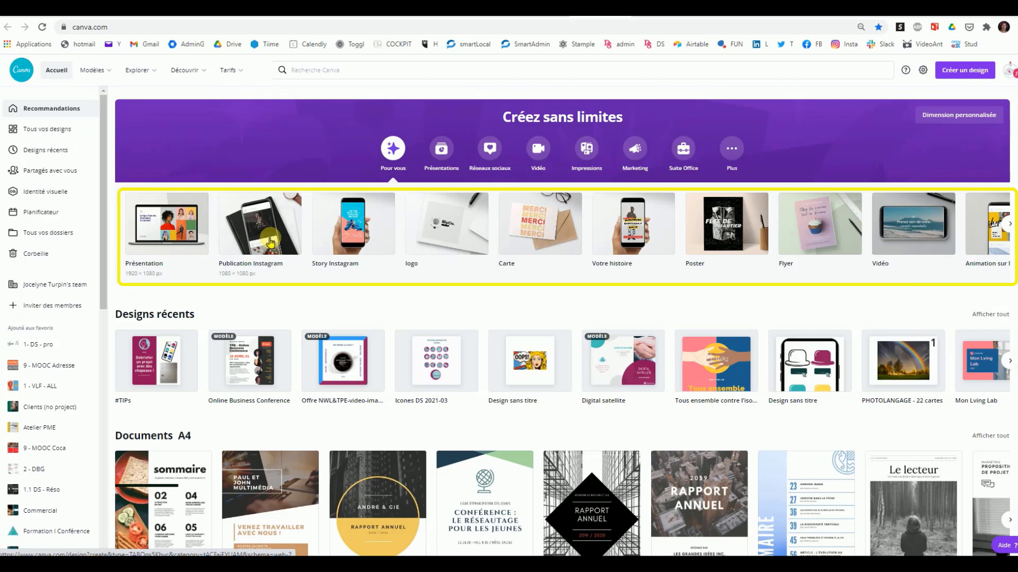
{"action": "left_click", "coordinate": [359, 236]}
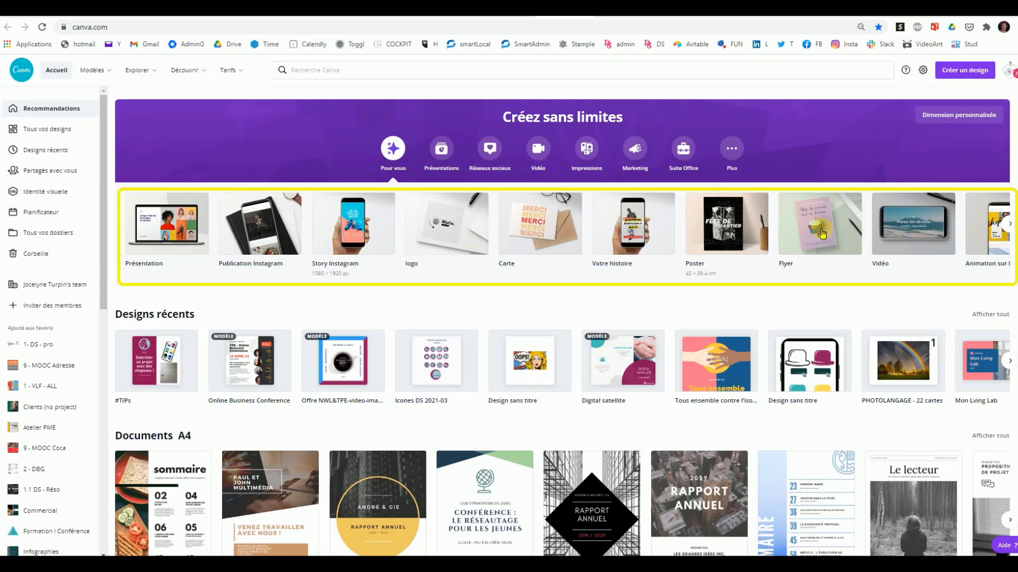
{"action": "left_click", "coordinate": [1008, 227]}
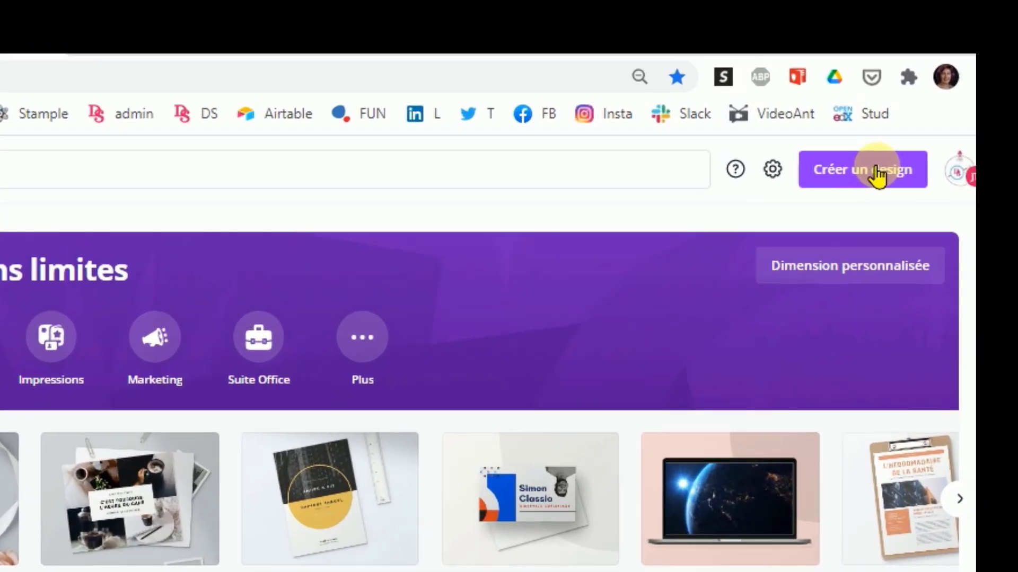
{"action": "left_click", "coordinate": [877, 175]}
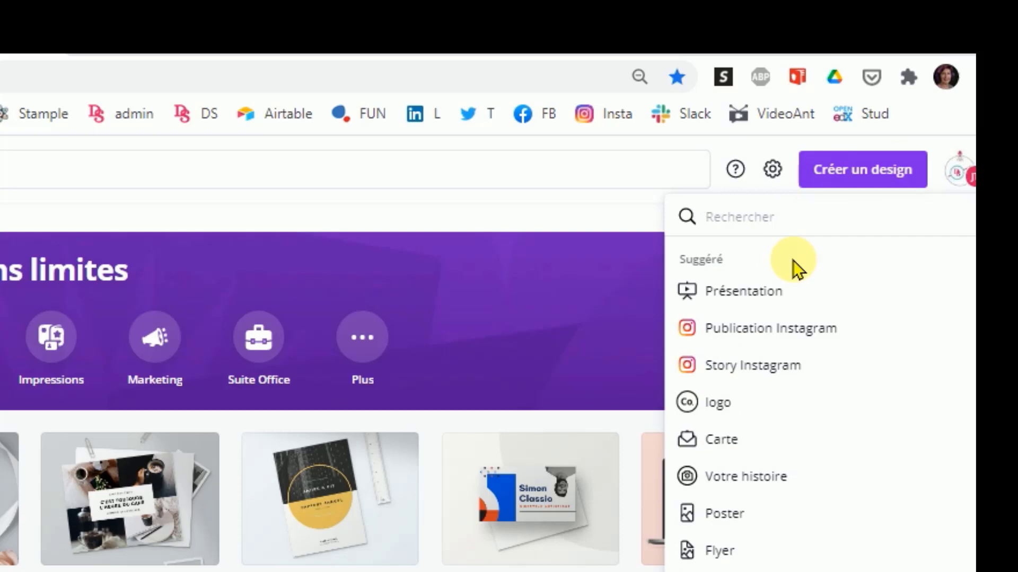
{"action": "scroll", "coordinate": [822, 318], "scroll_direction": "down", "scroll_amount": 10}
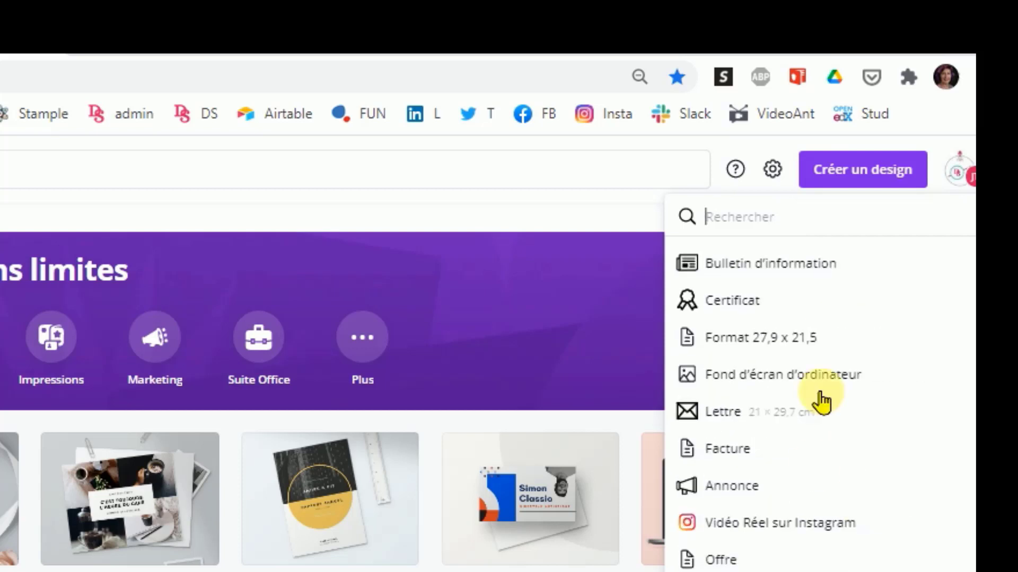
{"action": "scroll", "coordinate": [827, 395], "scroll_direction": "up", "scroll_amount": 10}
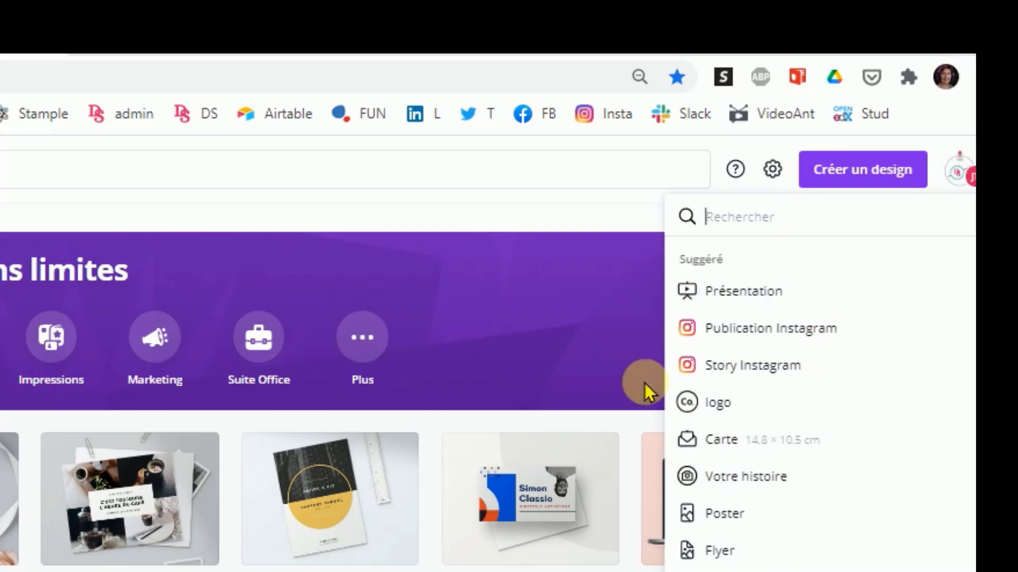
{"action": "left_click", "coordinate": [742, 332]}
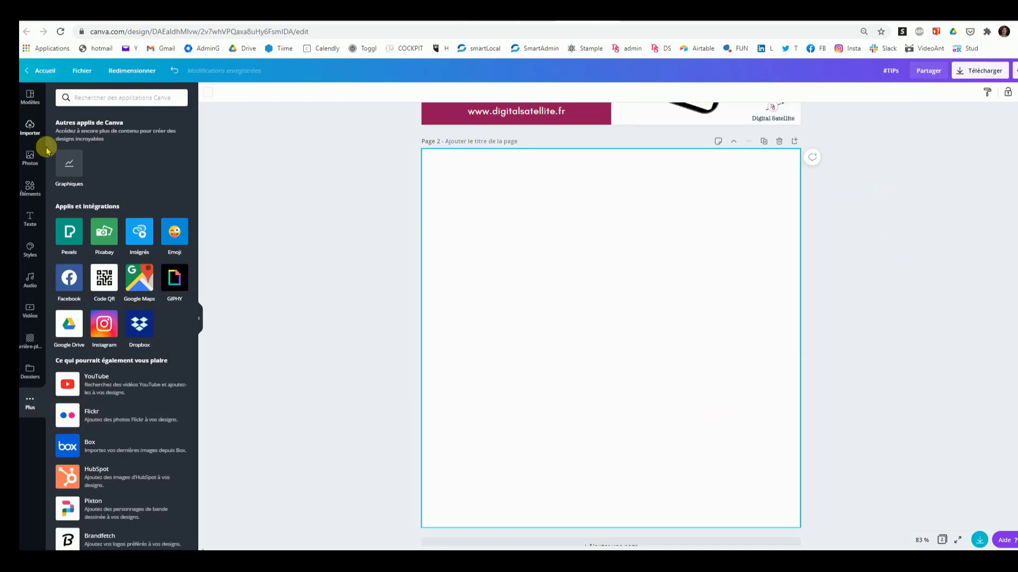
Step: Apply the recently used beige cooking-school template to blank page 2 and change its small heading to "MA FORMATION"
{"action": "left_click", "coordinate": [38, 96]}
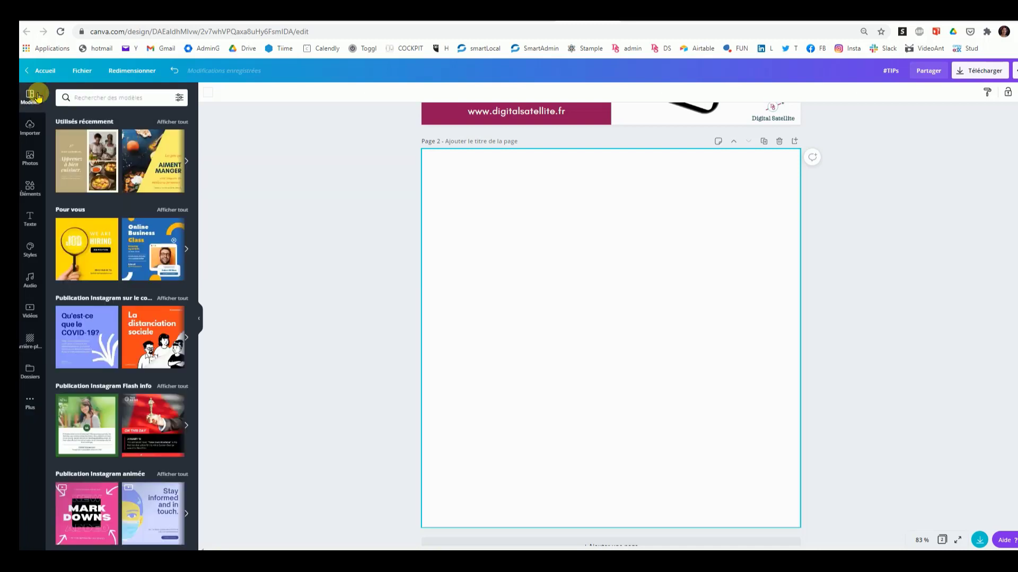
{"action": "left_click", "coordinate": [69, 151]}
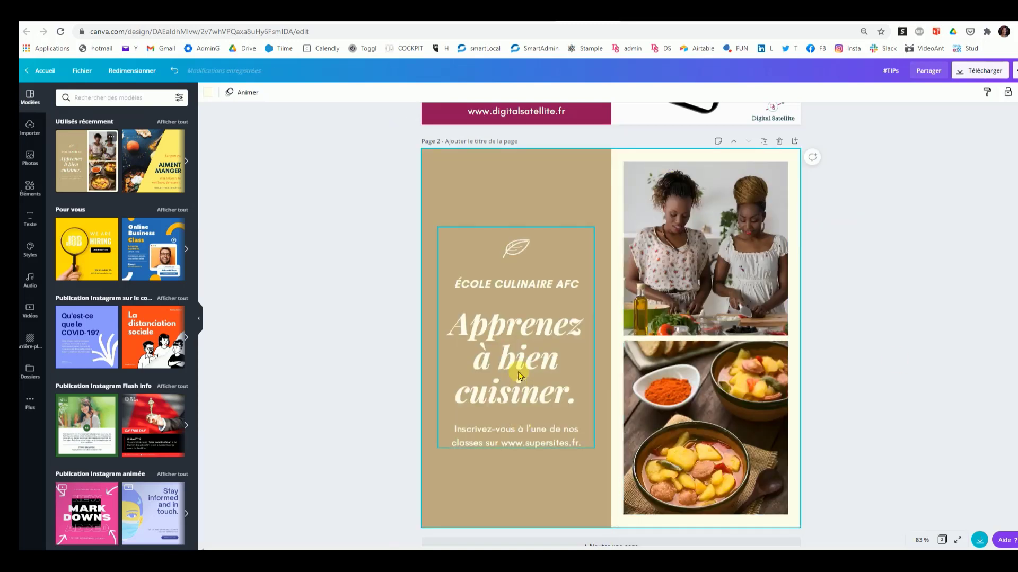
{"action": "double_click", "coordinate": [514, 281]}
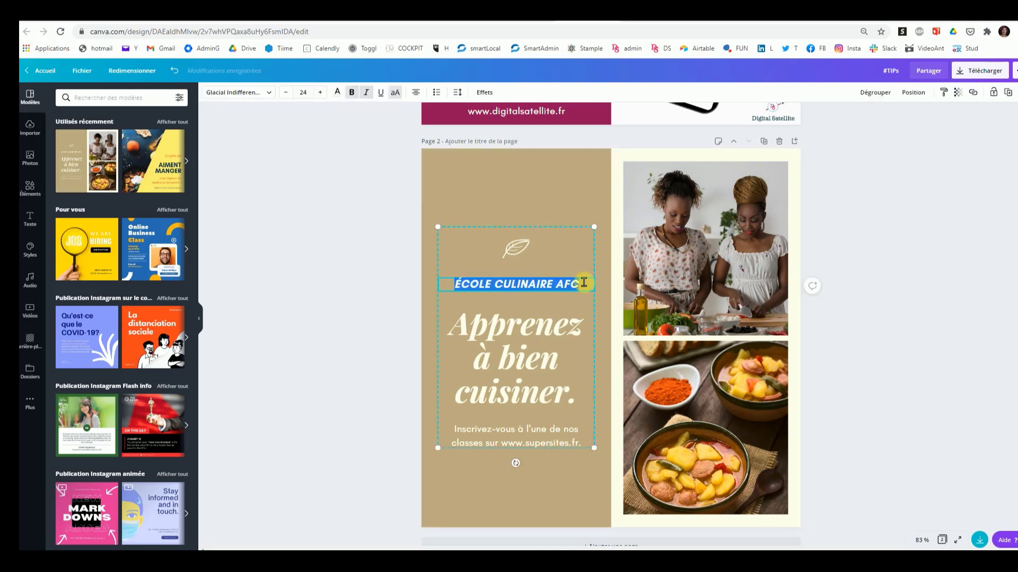
{"action": "type", "text": "MA"}
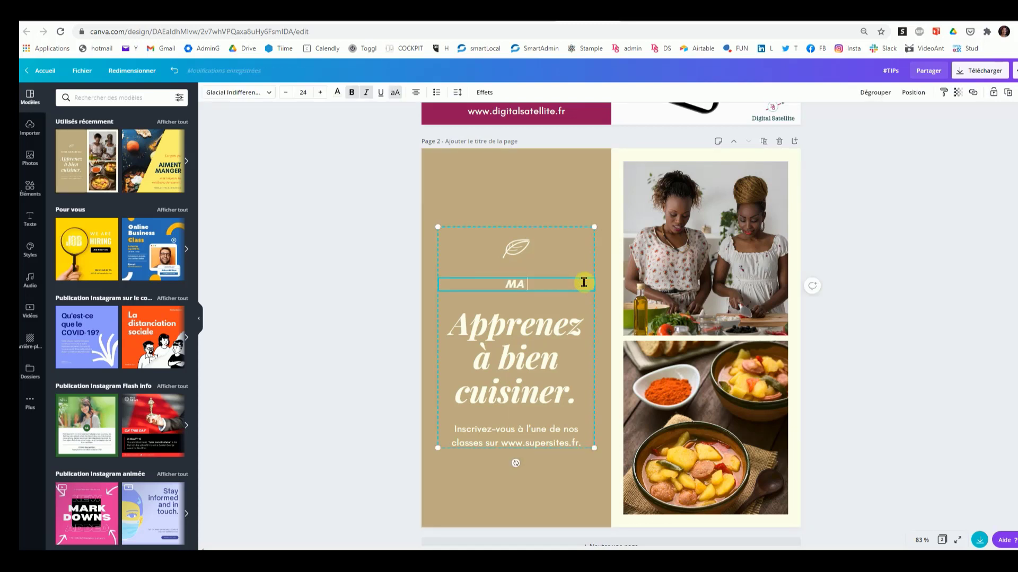
{"action": "type", "text": " FORMATION"}
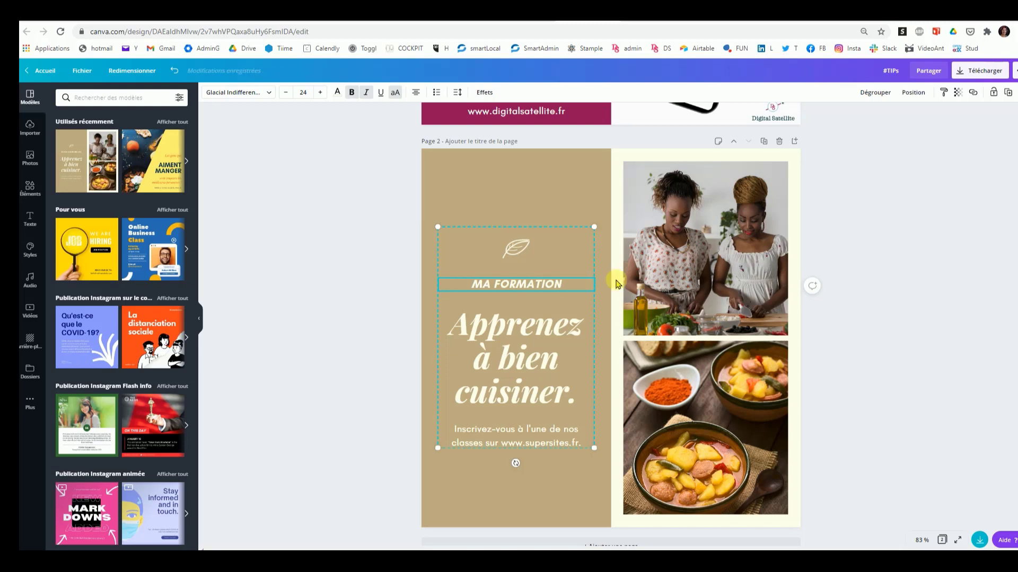
Step: Replace the large title "Apprenez à bien cuisiner." with "Se former à la cuisine"
{"action": "left_click", "coordinate": [525, 399]}
{"action": "left_click", "coordinate": [559, 400]}
{"action": "left_click", "coordinate": [574, 399]}
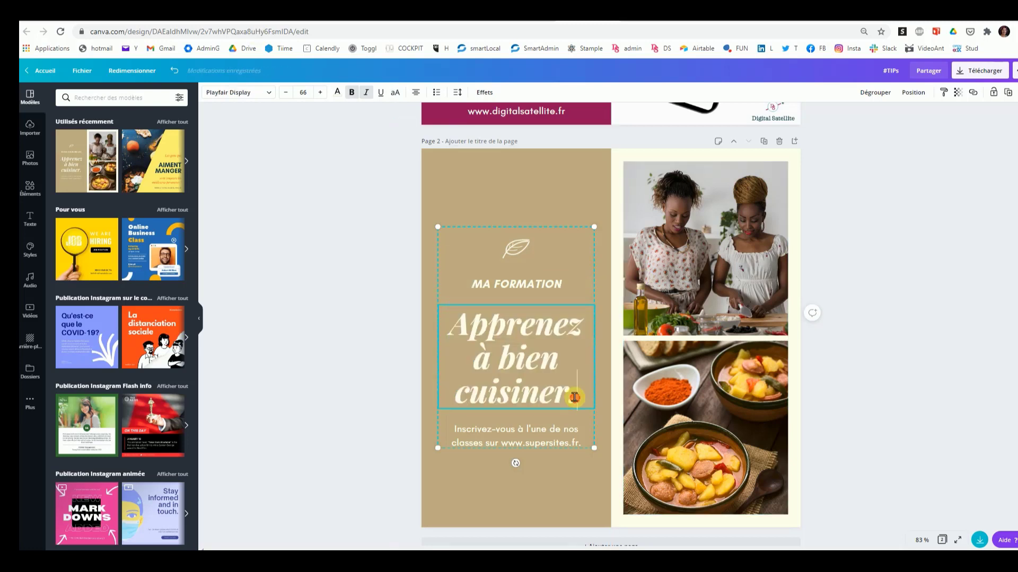
{"action": "left_click_drag", "start_coordinate": [576, 397], "coordinate": [447, 325]}
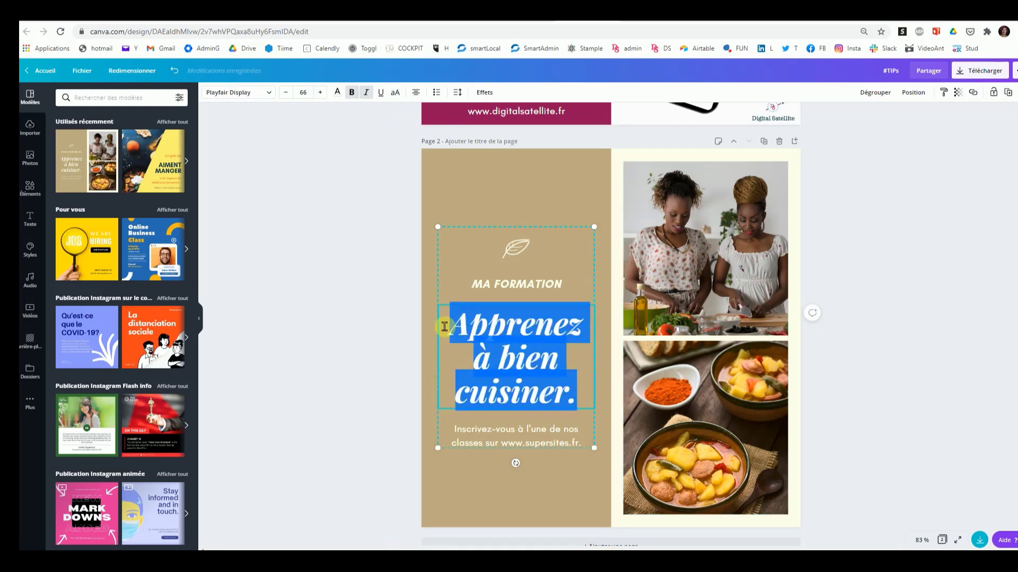
{"action": "type", "text": "Se former"}
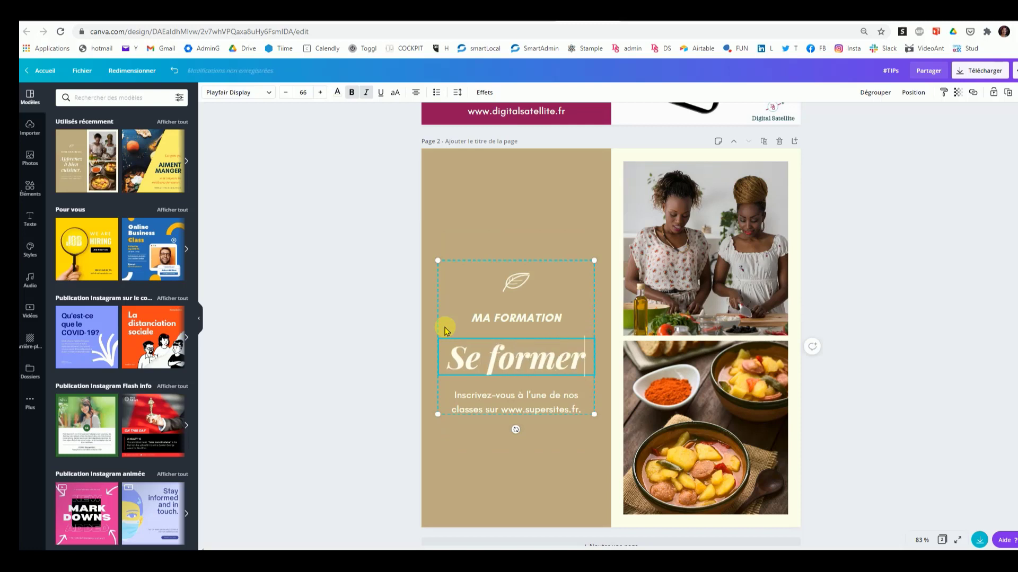
{"action": "type", "text": " à"}
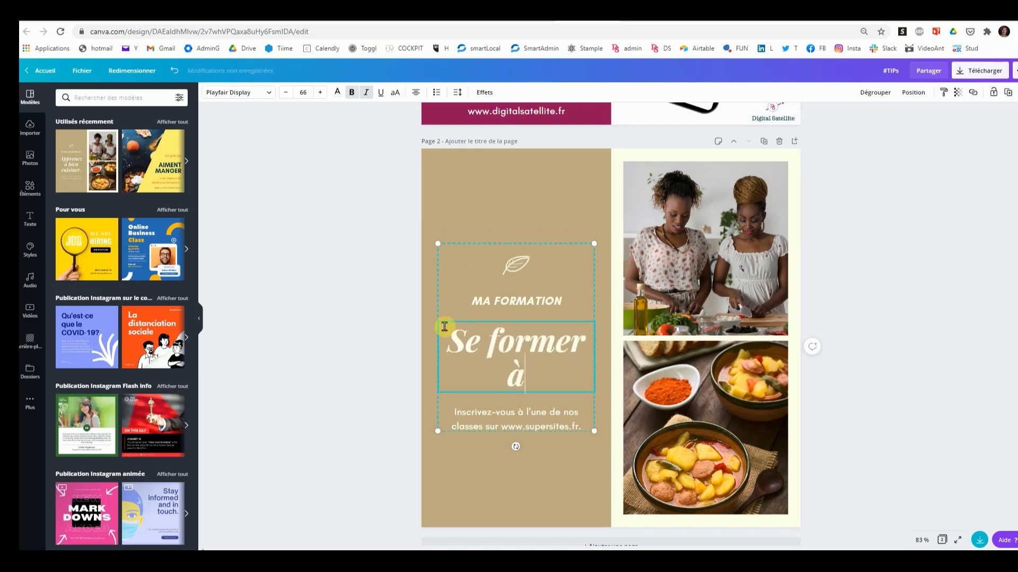
{"action": "type", "text": " la cuisine"}
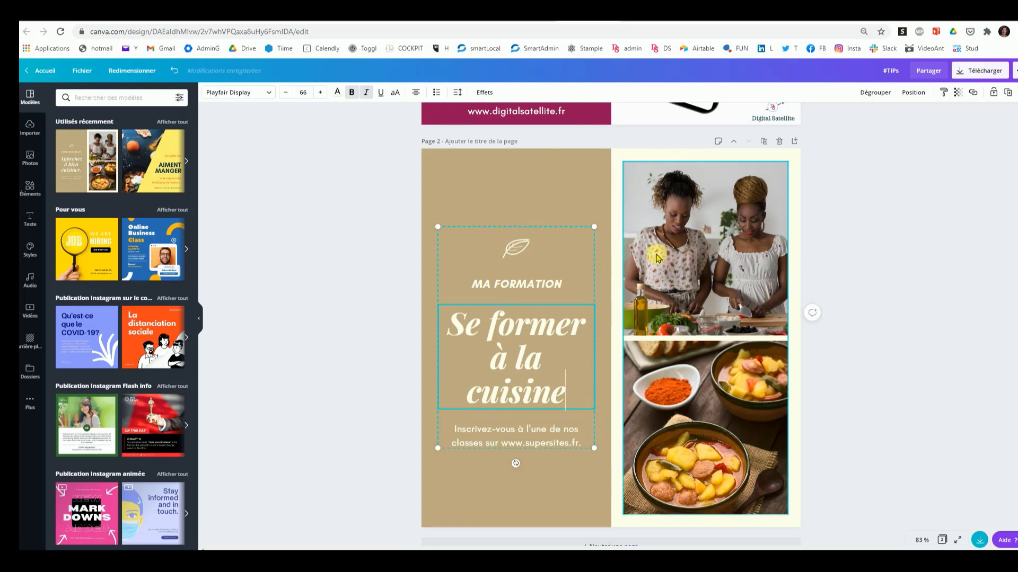
Step: Recolour the beige background panel behind the text to a dusty red, #BD8080, using a custom colour
{"action": "left_click", "coordinate": [513, 173]}
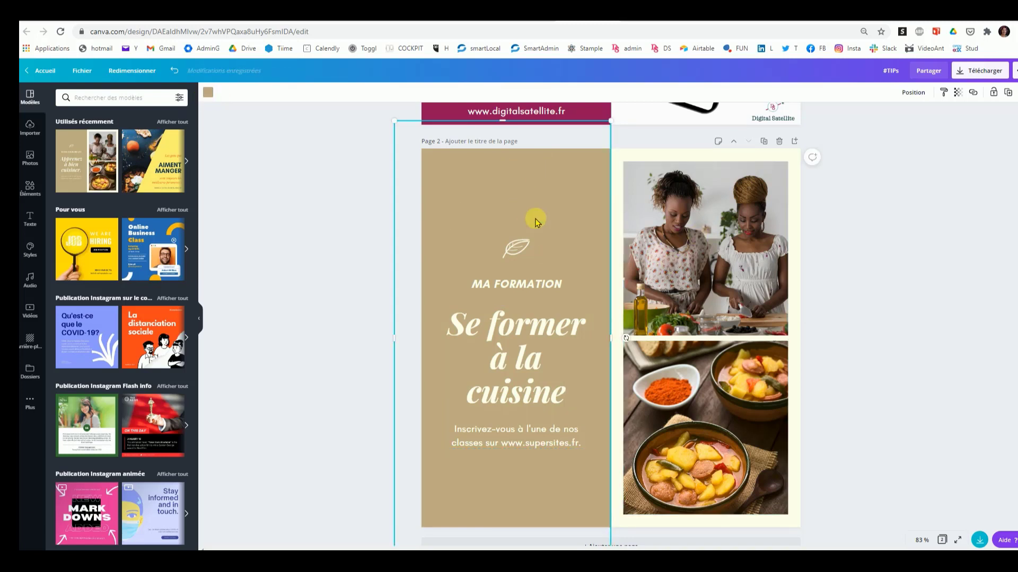
{"action": "left_click", "coordinate": [209, 95]}
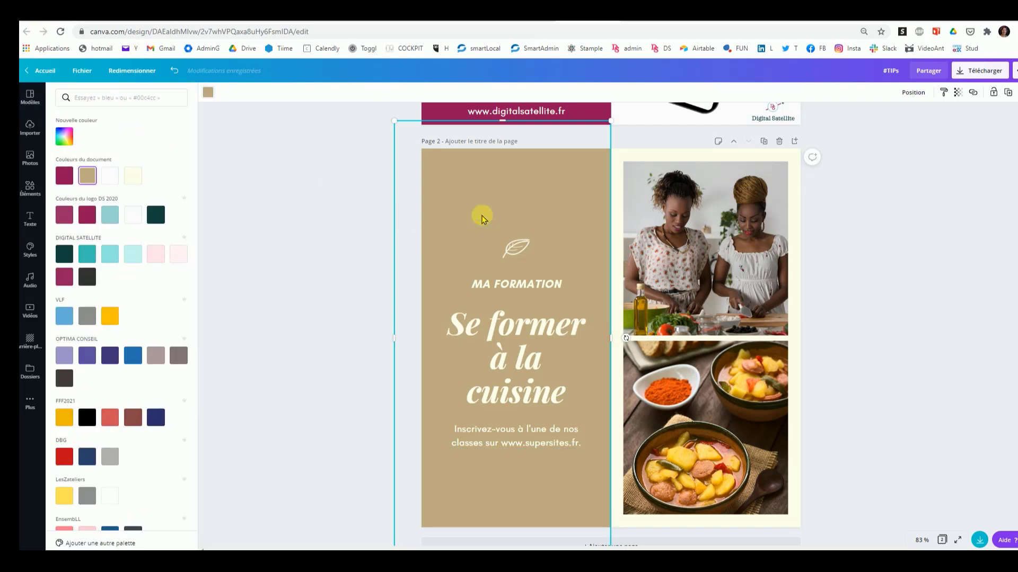
{"action": "left_click", "coordinate": [66, 136]}
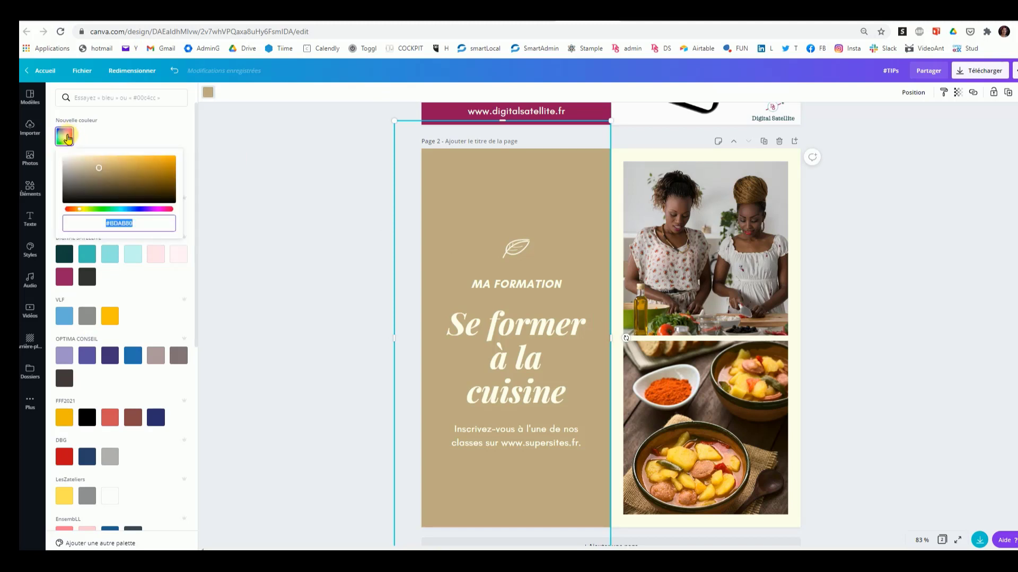
{"action": "left_click", "coordinate": [66, 211]}
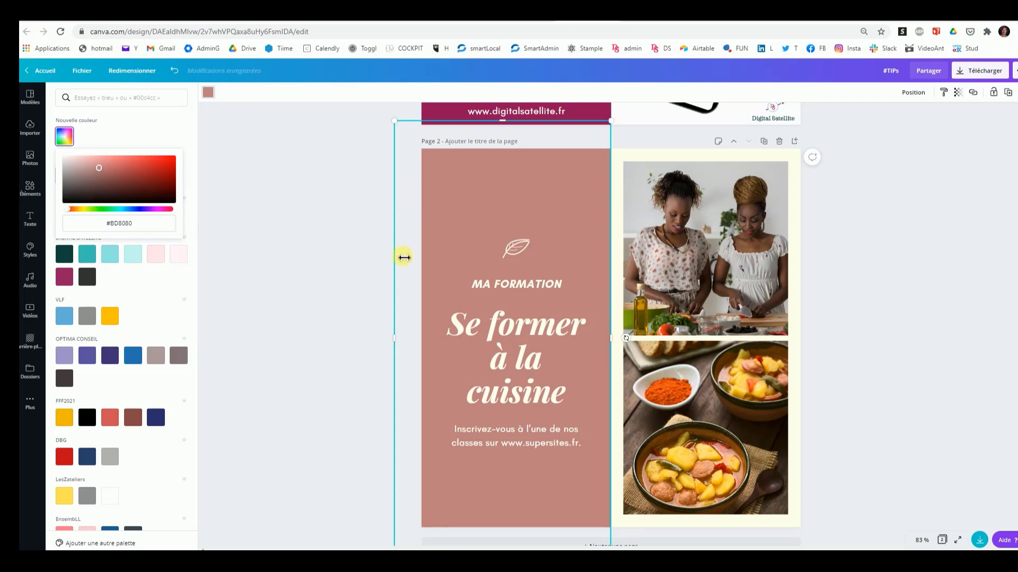
{"action": "left_click", "coordinate": [546, 178]}
Step: Replace the upper photo of the two women cooking with the uploaded pop-art "OOPS!" image
{"action": "left_click", "coordinate": [701, 260]}
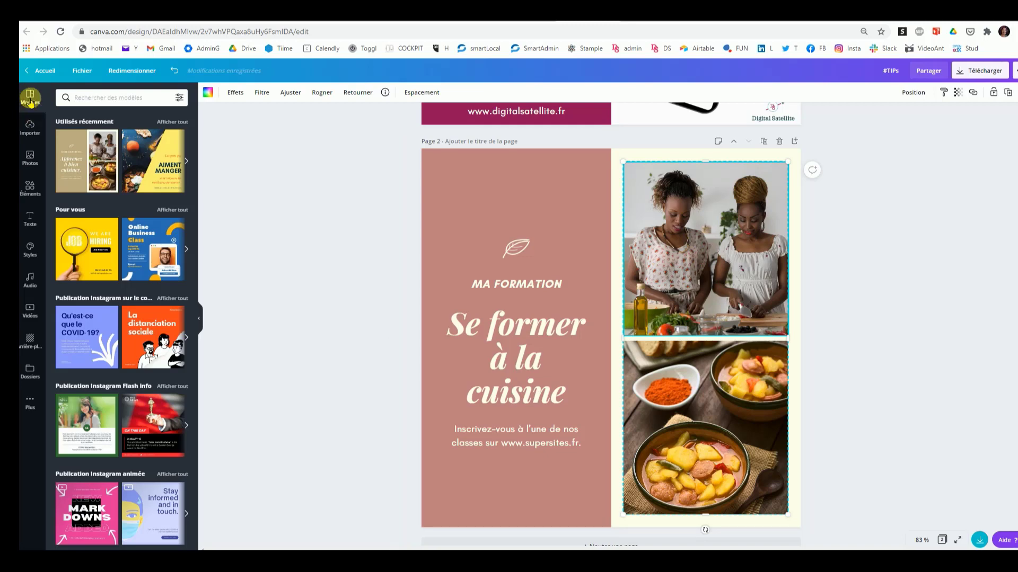
{"action": "scroll", "coordinate": [138, 245], "scroll_direction": "down", "scroll_amount": 5}
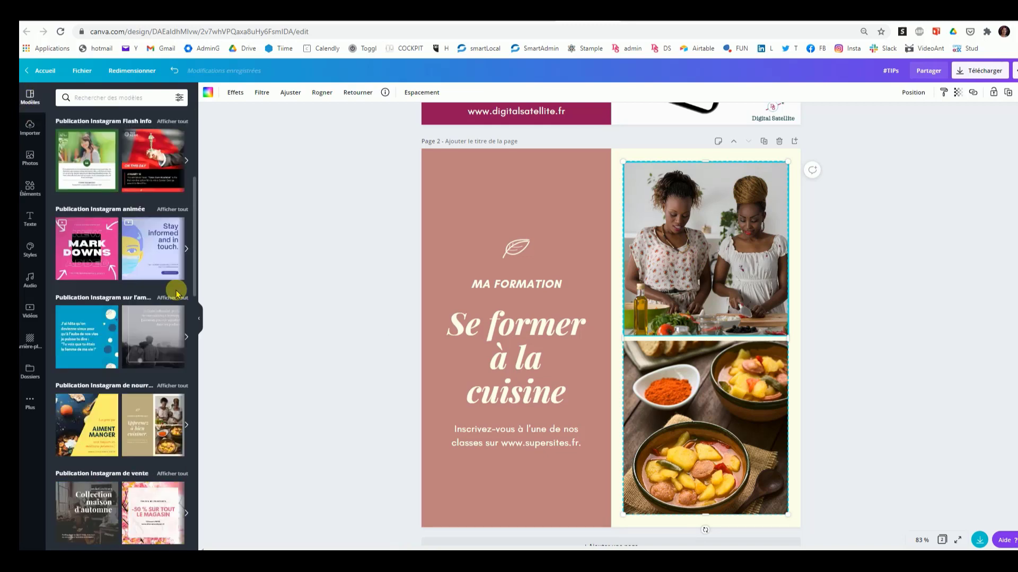
{"action": "scroll", "coordinate": [138, 246], "scroll_direction": "up", "scroll_amount": 5}
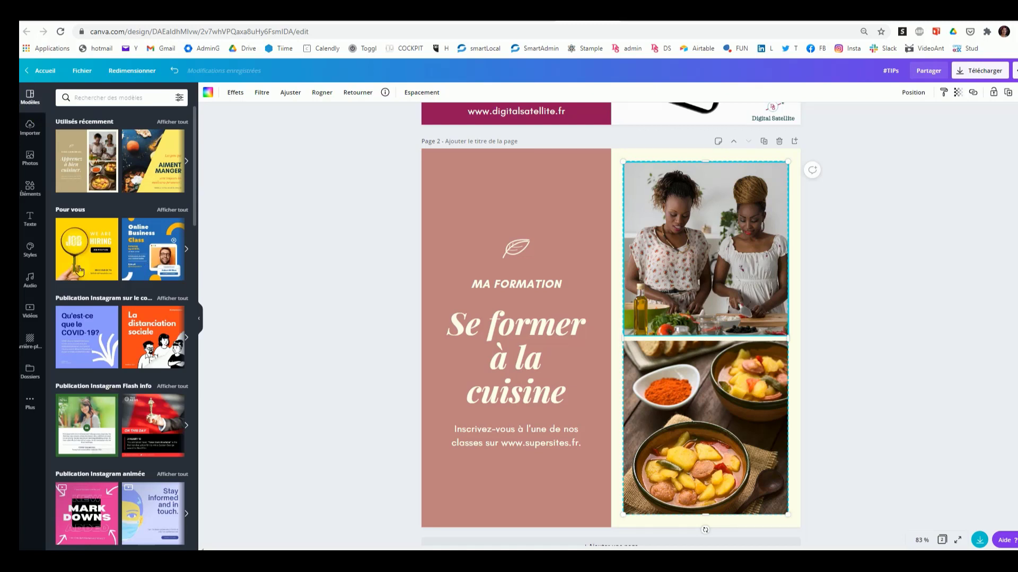
{"action": "left_click", "coordinate": [29, 126]}
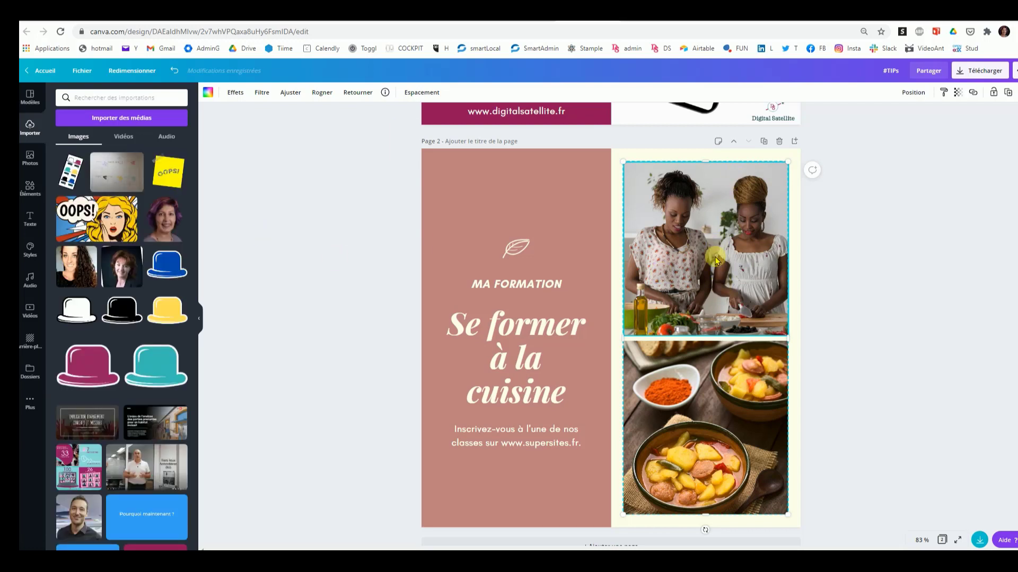
{"action": "left_click_drag", "start_coordinate": [87, 225], "coordinate": [609, 339]}
{"action": "left_click_drag", "start_coordinate": [740, 288], "coordinate": [742, 286]}
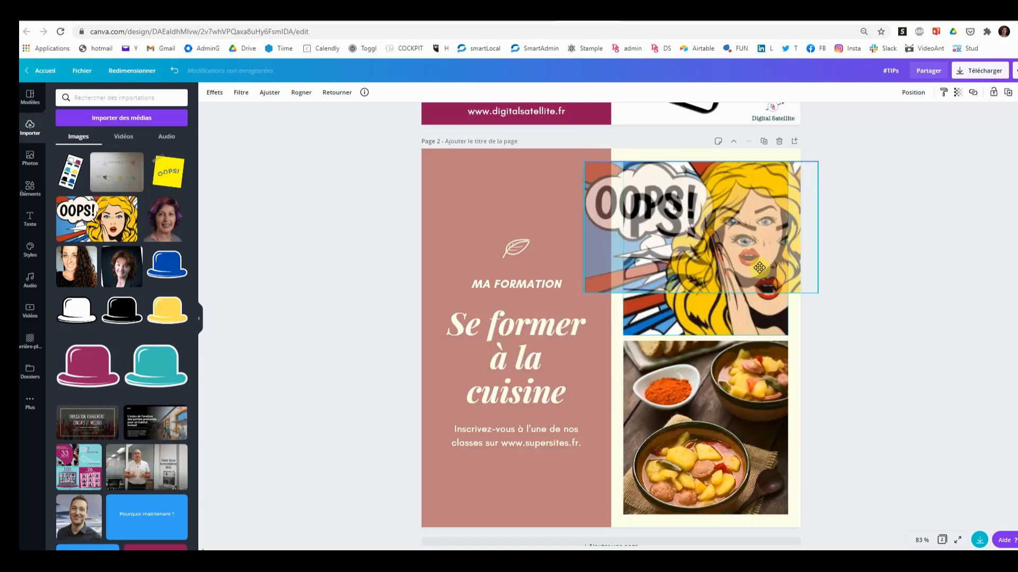
{"action": "left_click", "coordinate": [912, 291]}
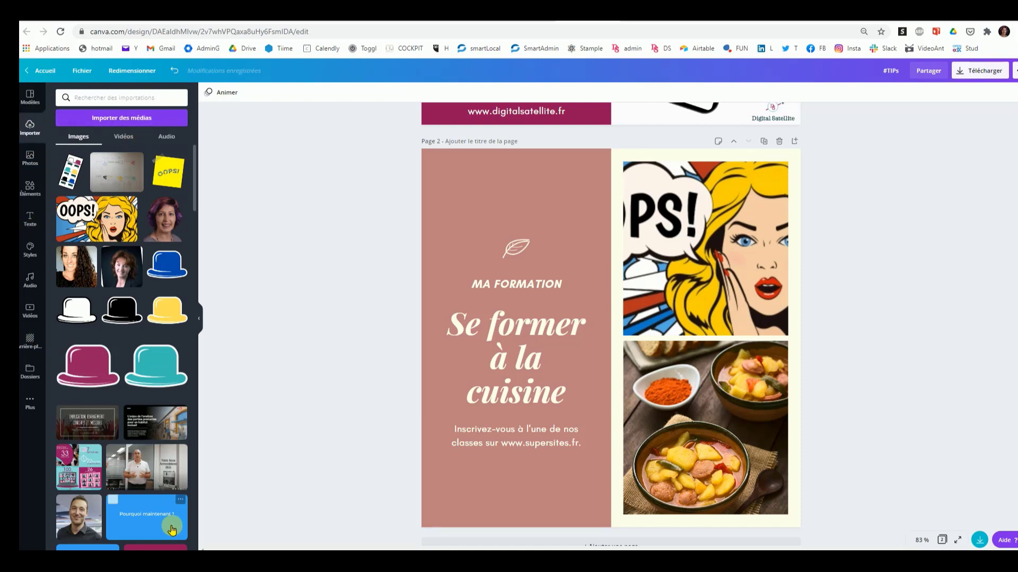
Step: Replace the lower food photo with the recently used stock photo of a person working on a laptop by a window
{"action": "left_click", "coordinate": [29, 158]}
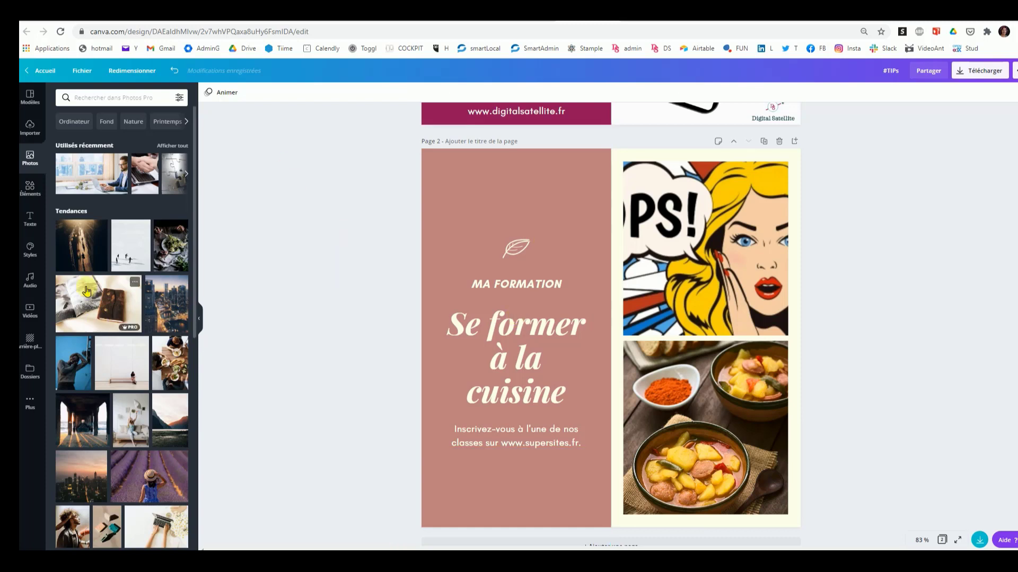
{"action": "left_click_drag", "start_coordinate": [84, 178], "coordinate": [699, 393]}
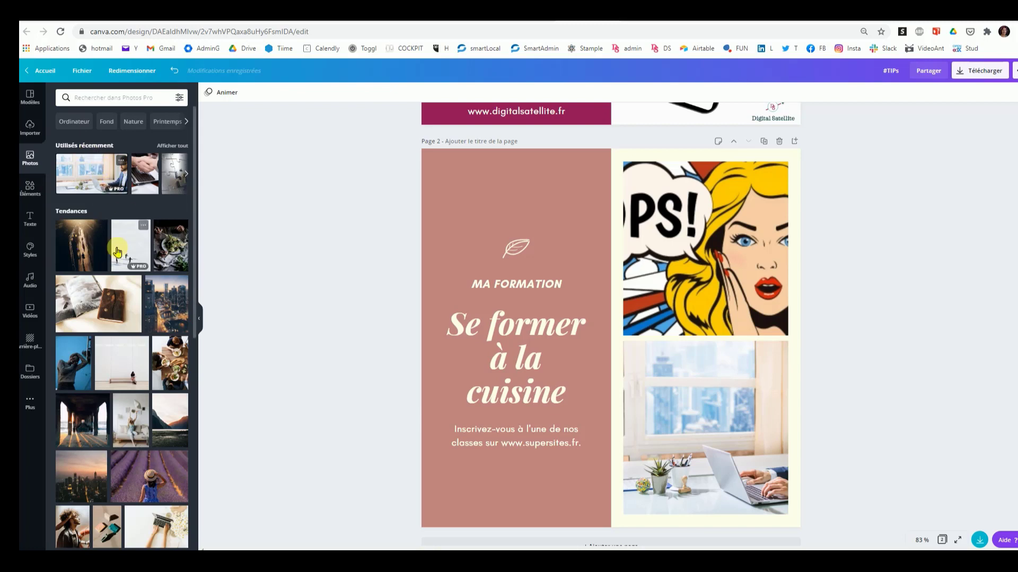
{"action": "mouse_move", "coordinate": [141, 269]}
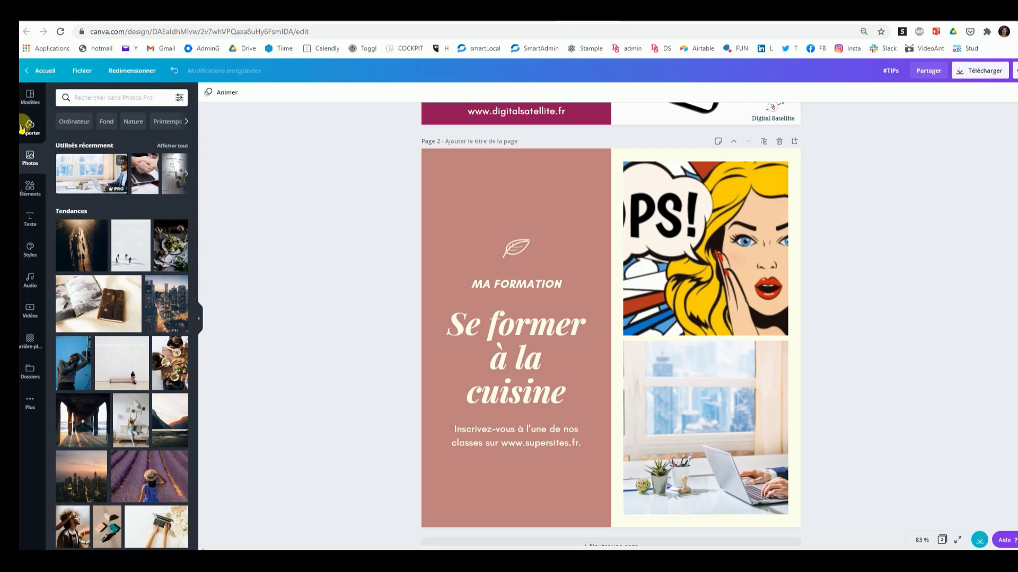
Step: Add a circle shape, shrink it and place it beneath the website text on the coloured panel
{"action": "left_click", "coordinate": [25, 190]}
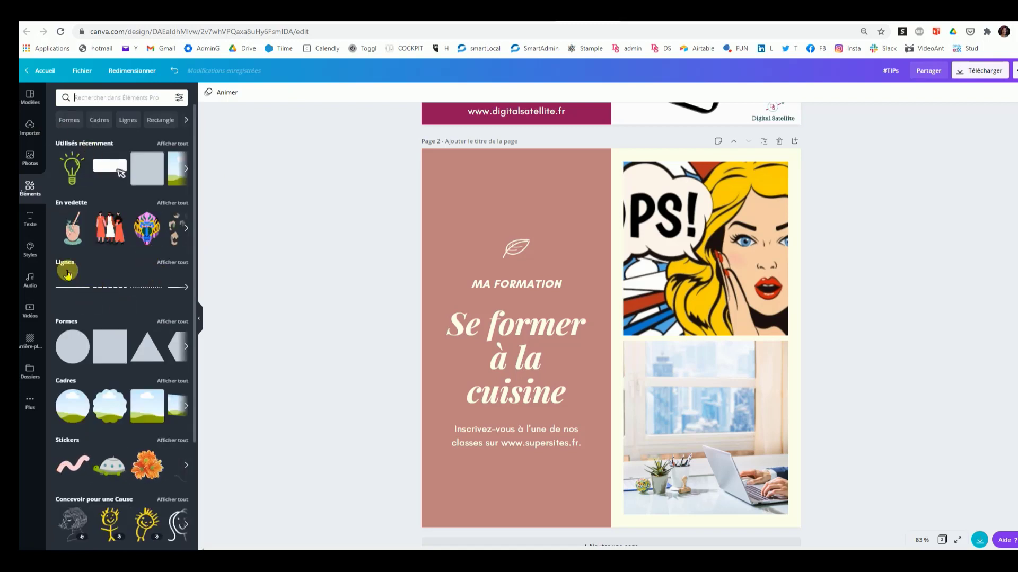
{"action": "left_click", "coordinate": [78, 346]}
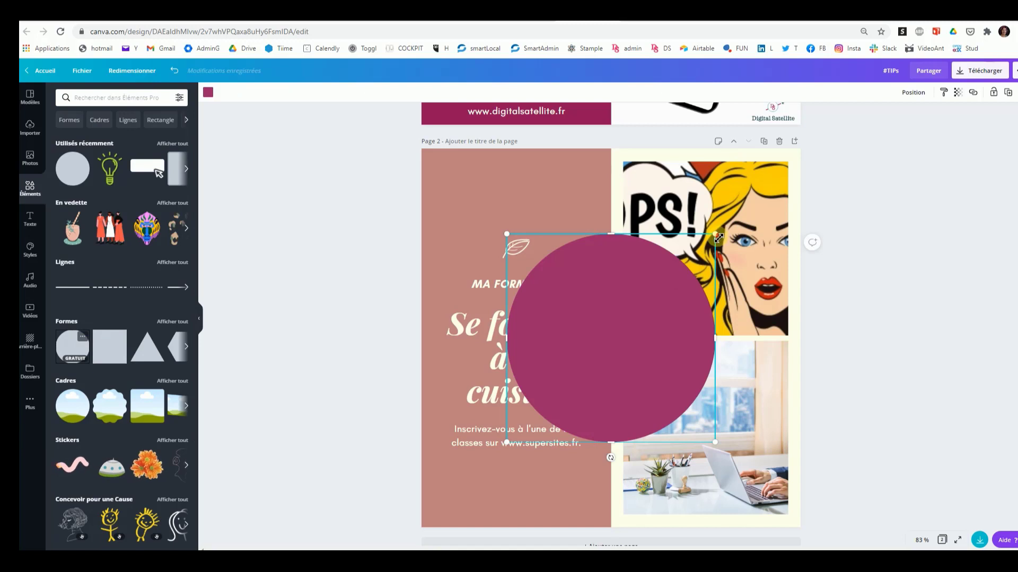
{"action": "left_click_drag", "start_coordinate": [719, 238], "coordinate": [512, 484]}
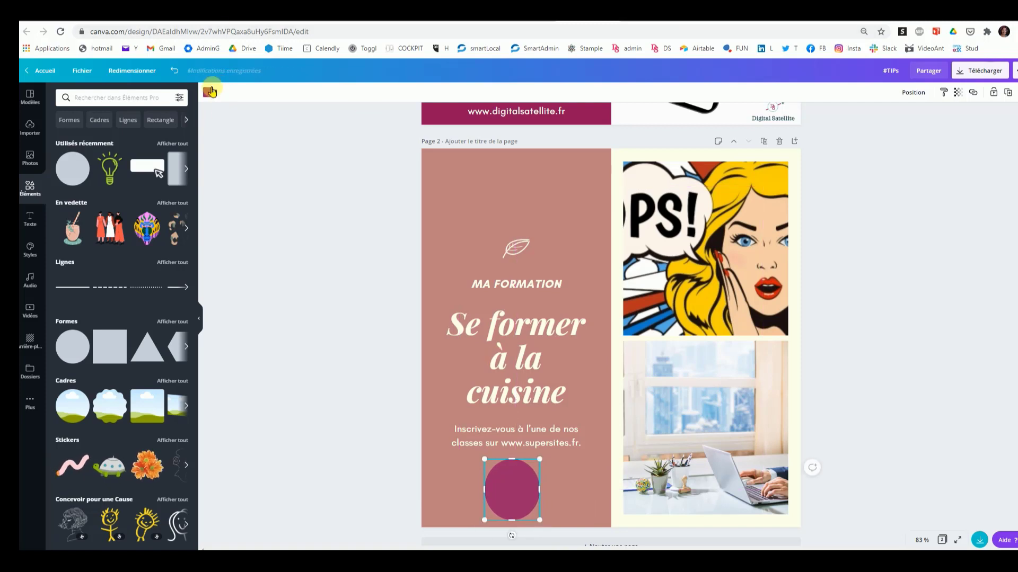
Step: Recolour the circle to the dark green from the "Couleurs du logo DS 2020" palette
{"action": "left_click", "coordinate": [209, 93]}
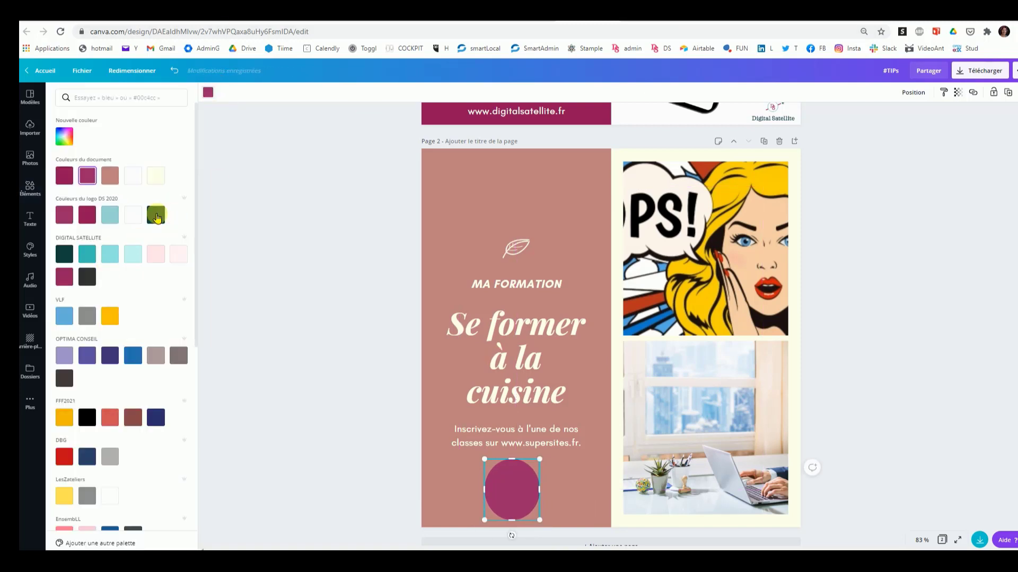
{"action": "left_click", "coordinate": [156, 214]}
{"action": "left_click", "coordinate": [285, 345]}
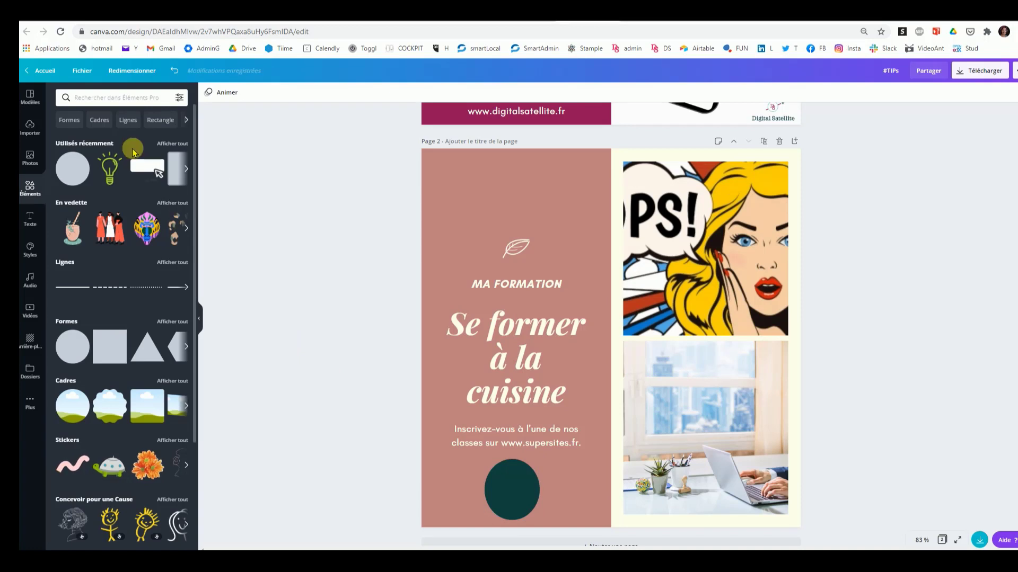
Step: Try adding a circular frame to the page, and delete it again
{"action": "left_click", "coordinate": [75, 408]}
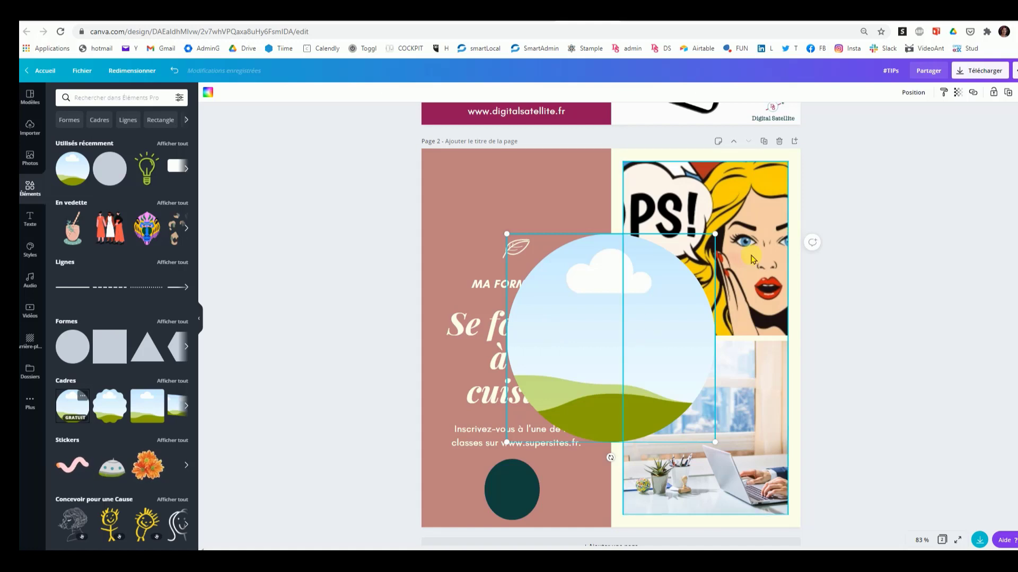
{"action": "left_click", "coordinate": [767, 254]}
{"action": "left_click", "coordinate": [554, 340]}
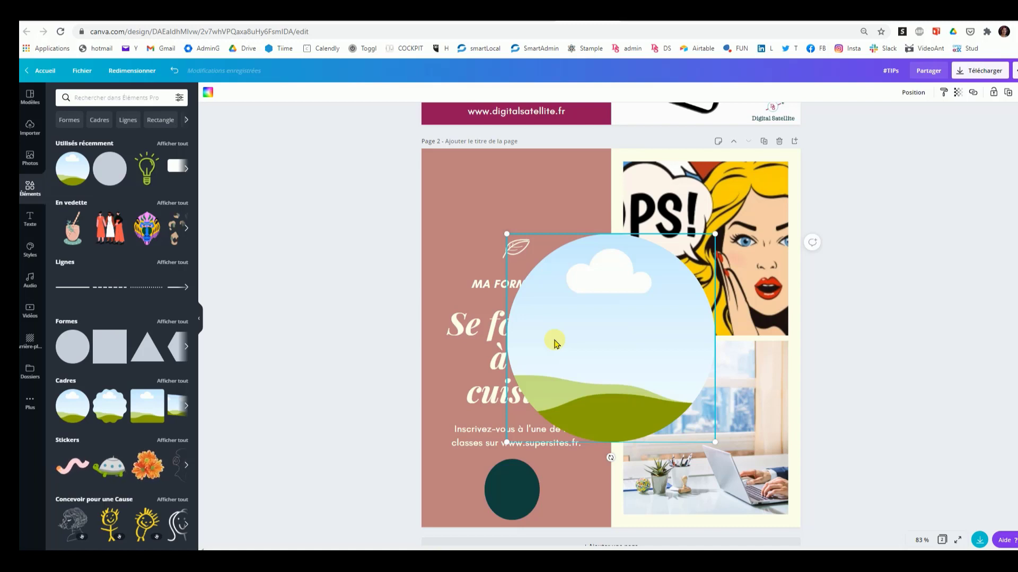
{"action": "key", "text": "Delete"}
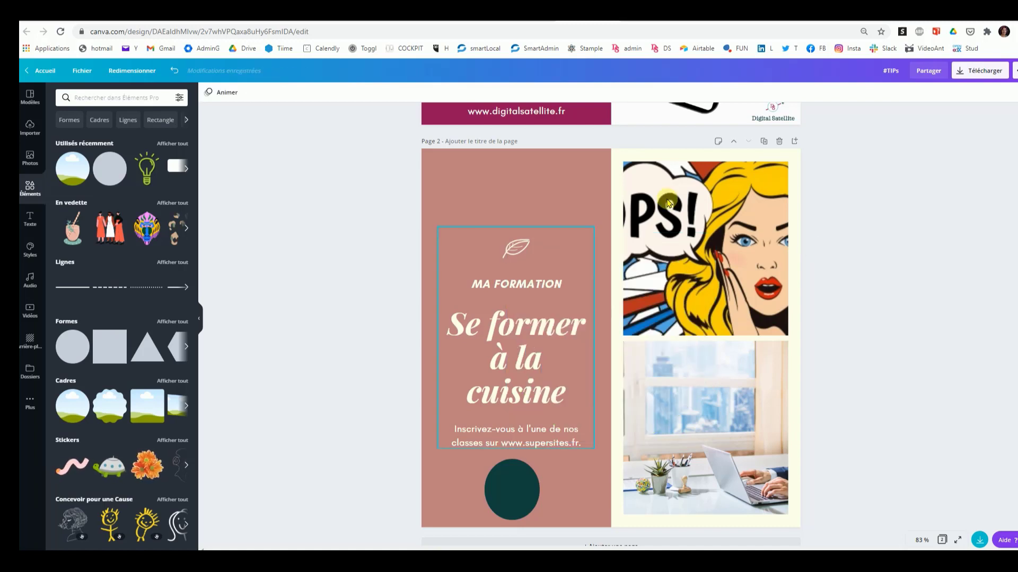
Step: Detach the pop-art "OOPS!" image from its upper grid cell and put it back into the same cell
{"action": "left_click", "coordinate": [700, 317]}
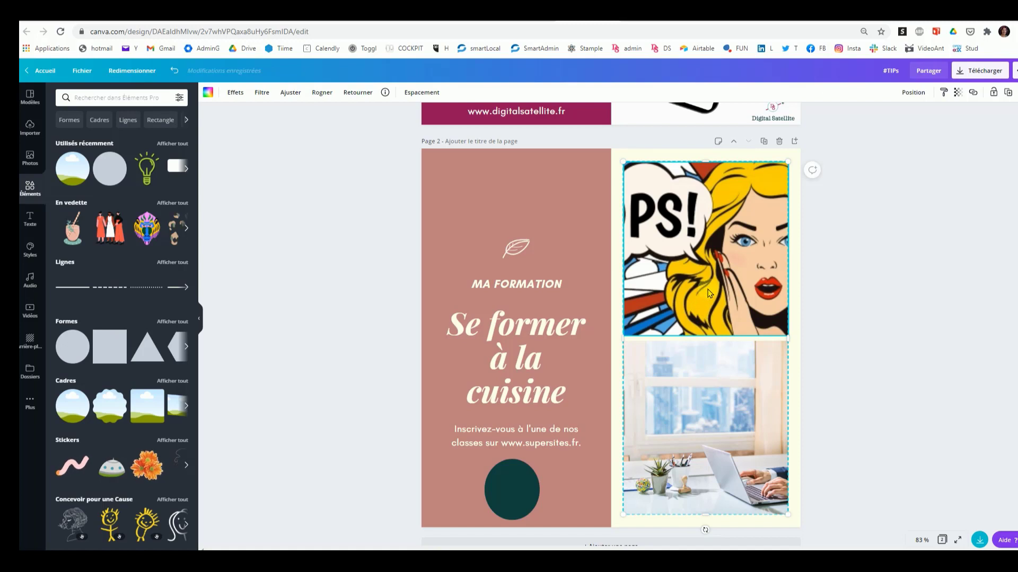
{"action": "right_click", "coordinate": [708, 293]}
{"action": "left_click", "coordinate": [755, 458]}
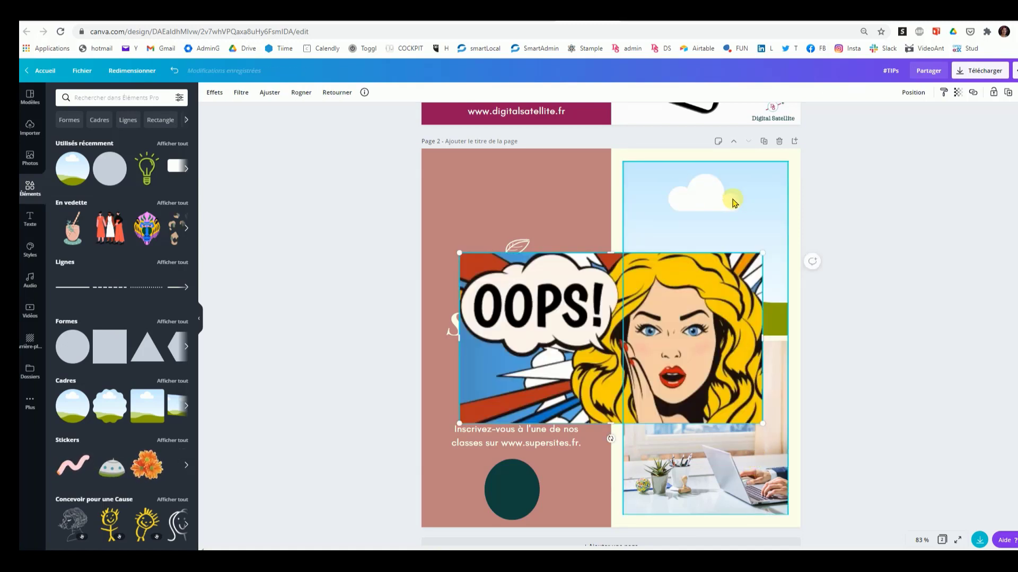
{"action": "left_click_drag", "start_coordinate": [592, 335], "coordinate": [705, 228]}
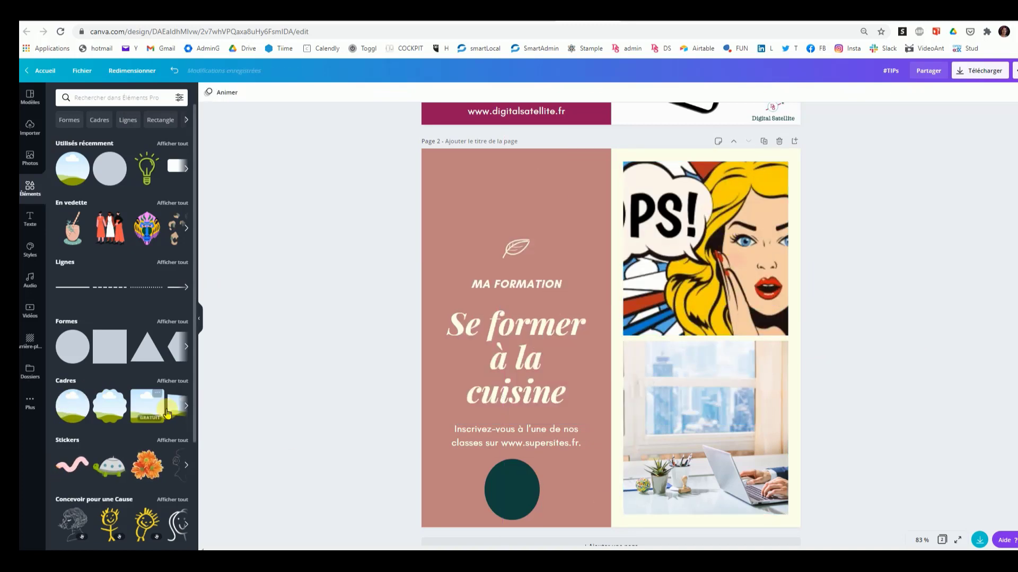
{"action": "scroll", "coordinate": [159, 413], "scroll_direction": "down", "scroll_amount": 4}
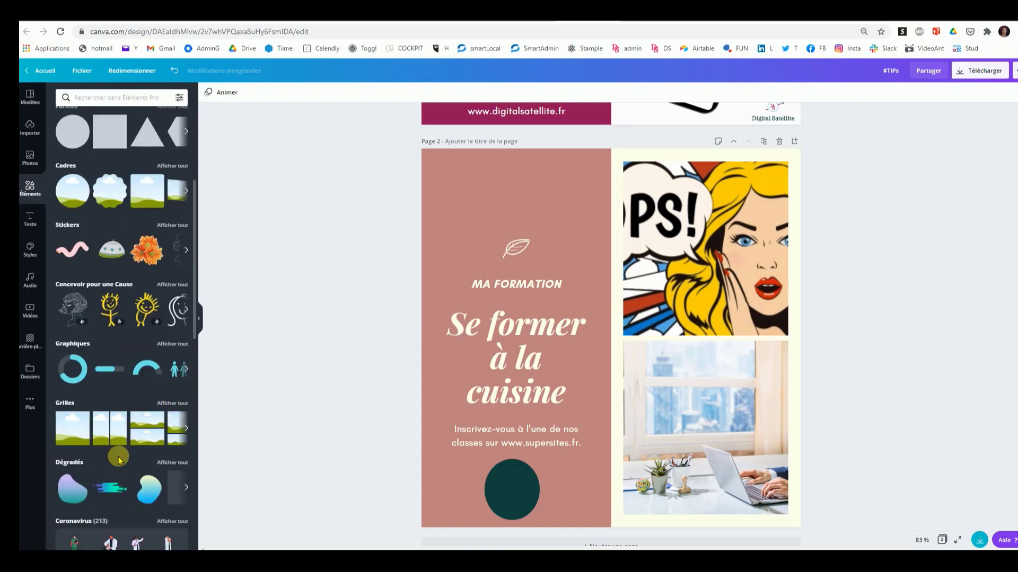
{"action": "scroll", "coordinate": [118, 458], "scroll_direction": "down", "scroll_amount": 3}
{"action": "scroll", "coordinate": [154, 376], "scroll_direction": "up", "scroll_amount": 5}
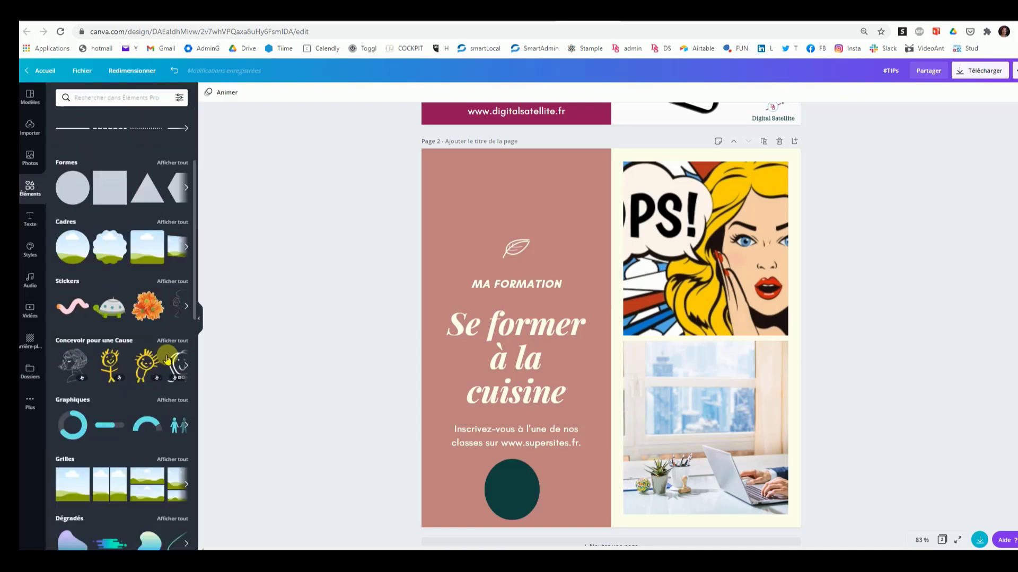
{"action": "scroll", "coordinate": [168, 360], "scroll_direction": "up", "scroll_amount": 3}
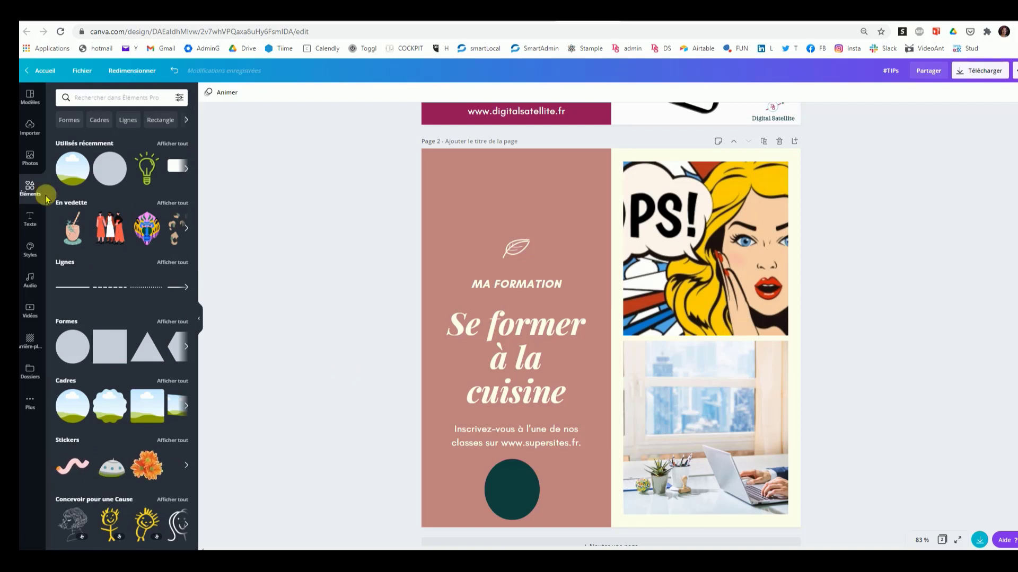
Step: Add the "Félicitations !" font combination, remove the duplicate, and shrink the remaining one above "MA FORMATION" on the coloured panel
{"action": "left_click", "coordinate": [28, 222]}
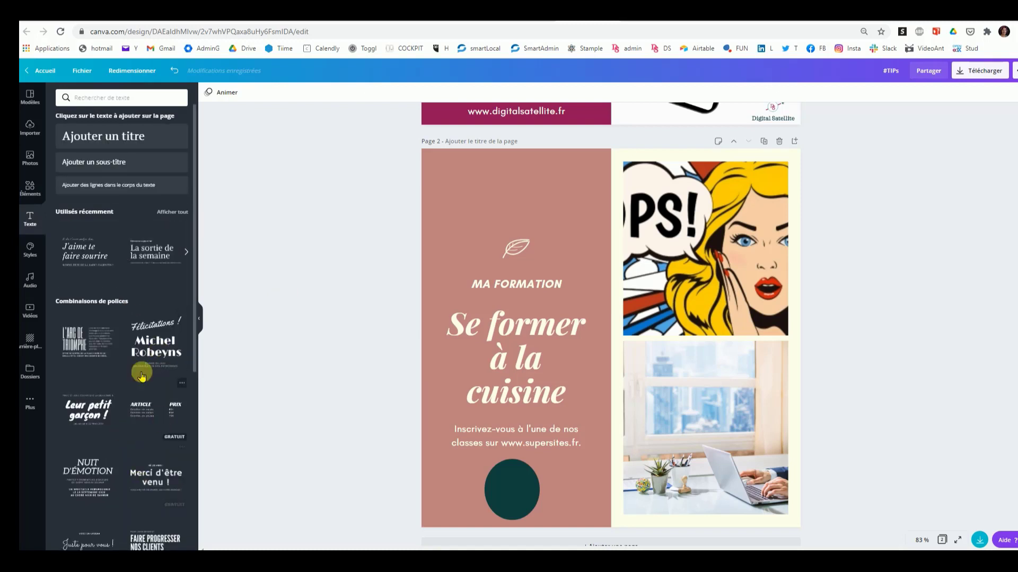
{"action": "left_click", "coordinate": [148, 356]}
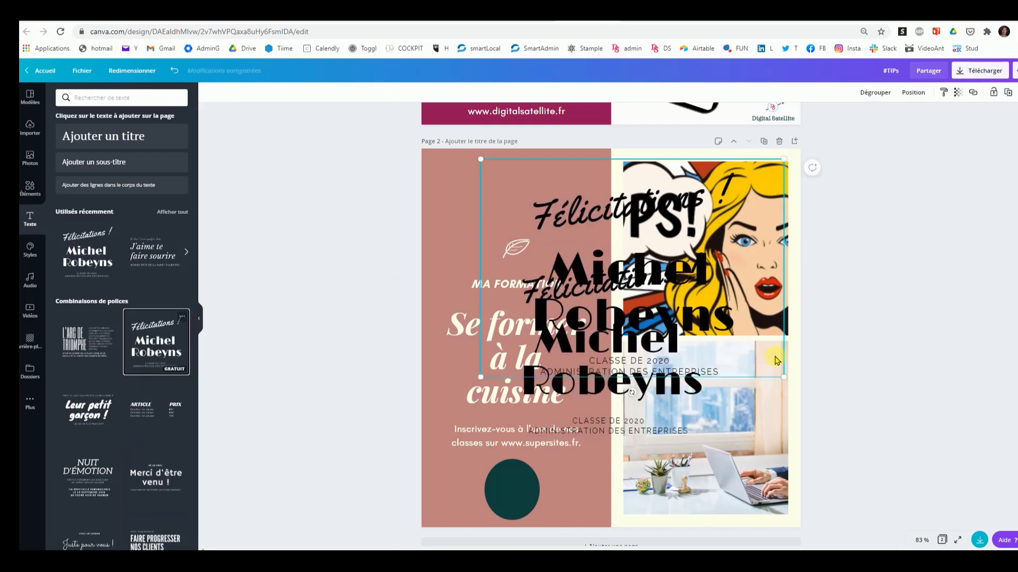
{"action": "key", "text": "Delete"}
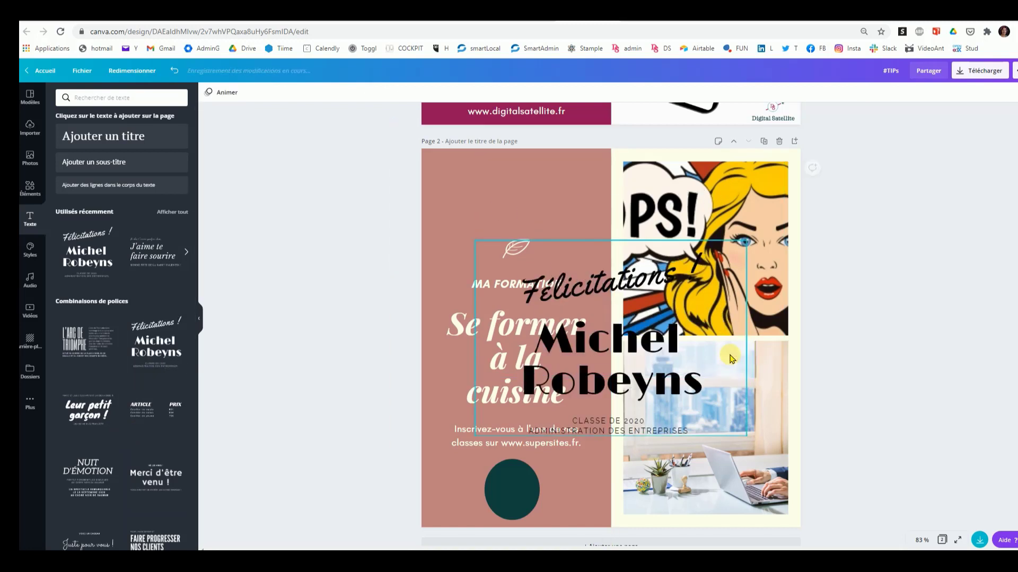
{"action": "left_click_drag", "start_coordinate": [682, 345], "coordinate": [649, 286]}
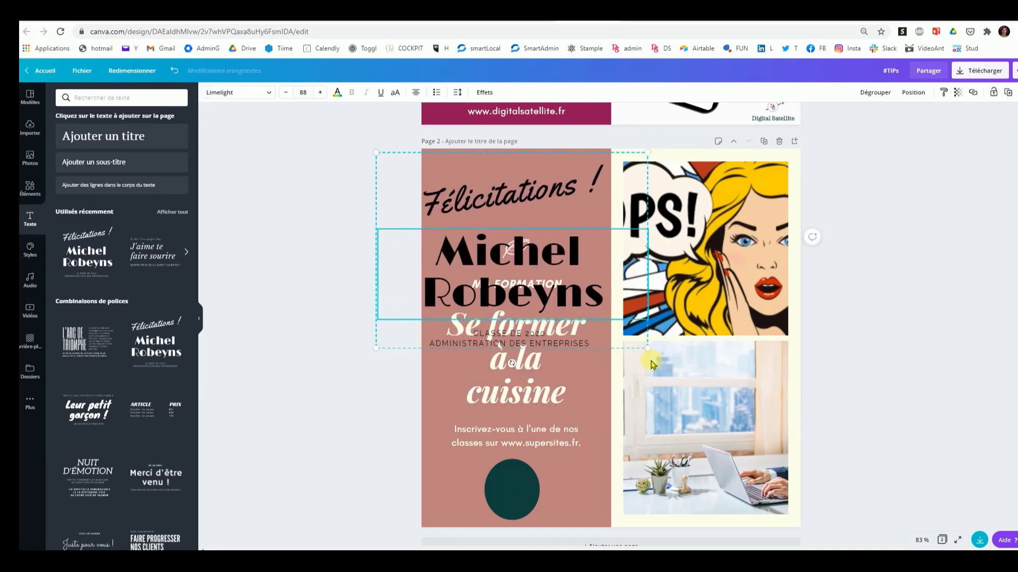
{"action": "left_click_drag", "start_coordinate": [647, 347], "coordinate": [512, 201]}
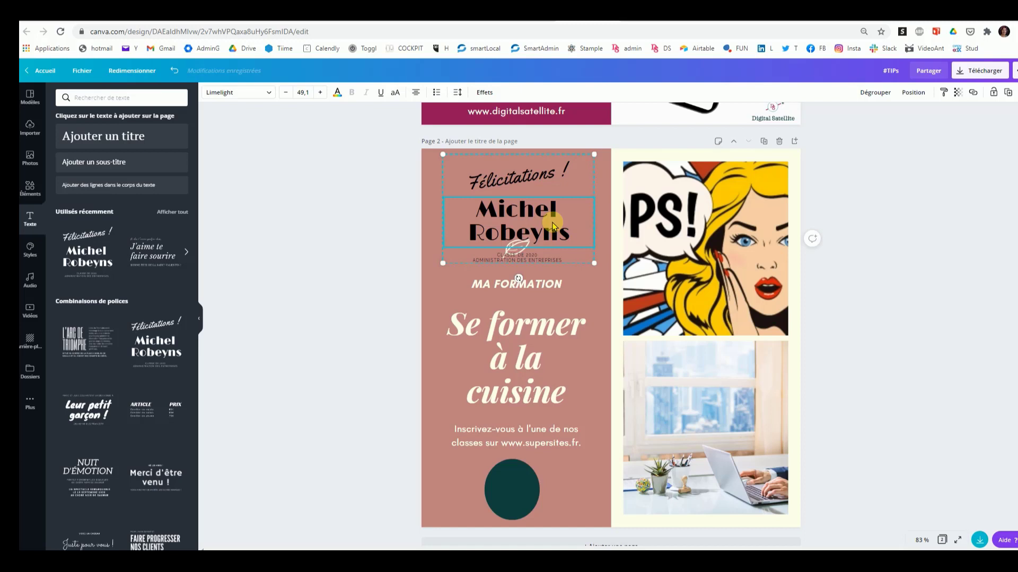
Step: Delete the whole "Félicitations !" text group from the coloured panel
{"action": "key", "text": "Delete"}
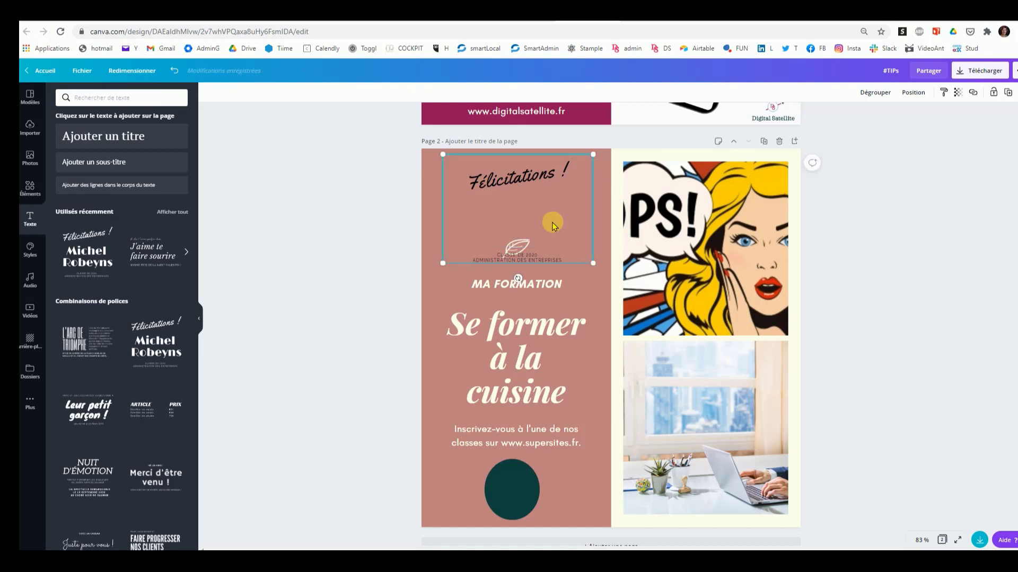
{"action": "right_click", "coordinate": [568, 198]}
{"action": "left_click", "coordinate": [595, 237]}
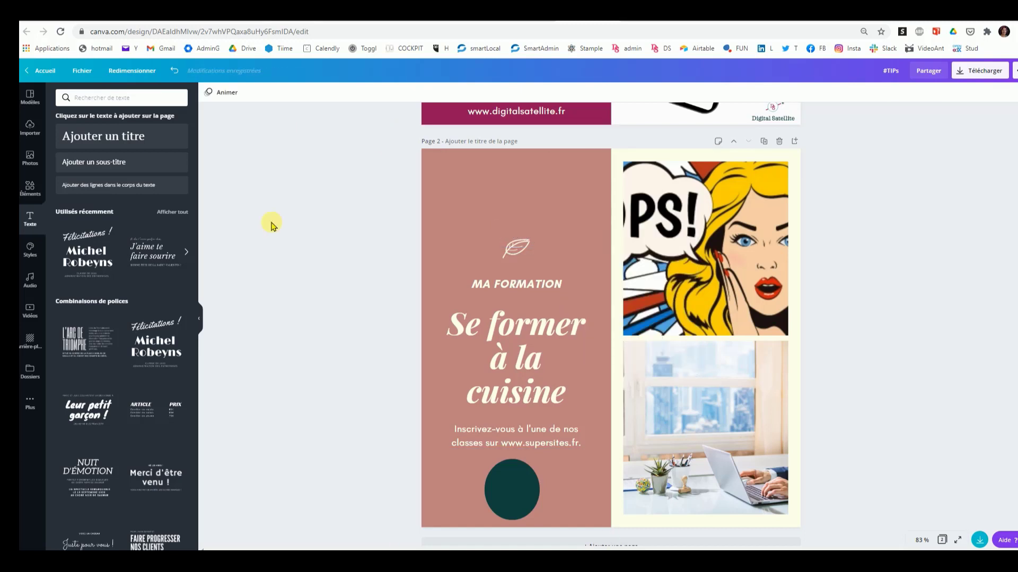
Step: Review the brand colour palettes and the trending font and colour styles
{"action": "left_click", "coordinate": [30, 251]}
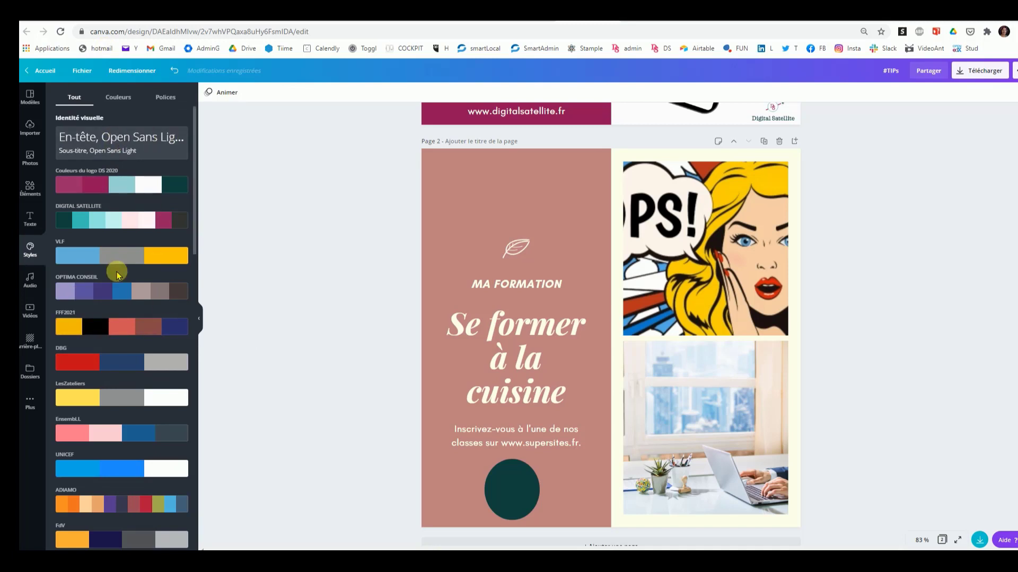
{"action": "scroll", "coordinate": [128, 387], "scroll_direction": "down", "scroll_amount": 4}
{"action": "scroll", "coordinate": [129, 387], "scroll_direction": "down", "scroll_amount": 2}
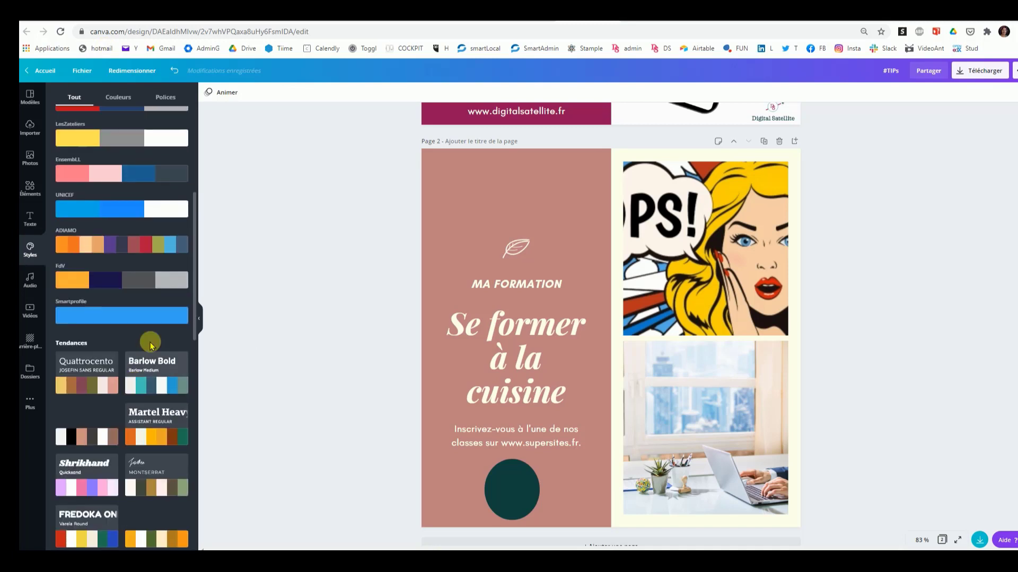
{"action": "scroll", "coordinate": [148, 341], "scroll_direction": "up", "scroll_amount": 6}
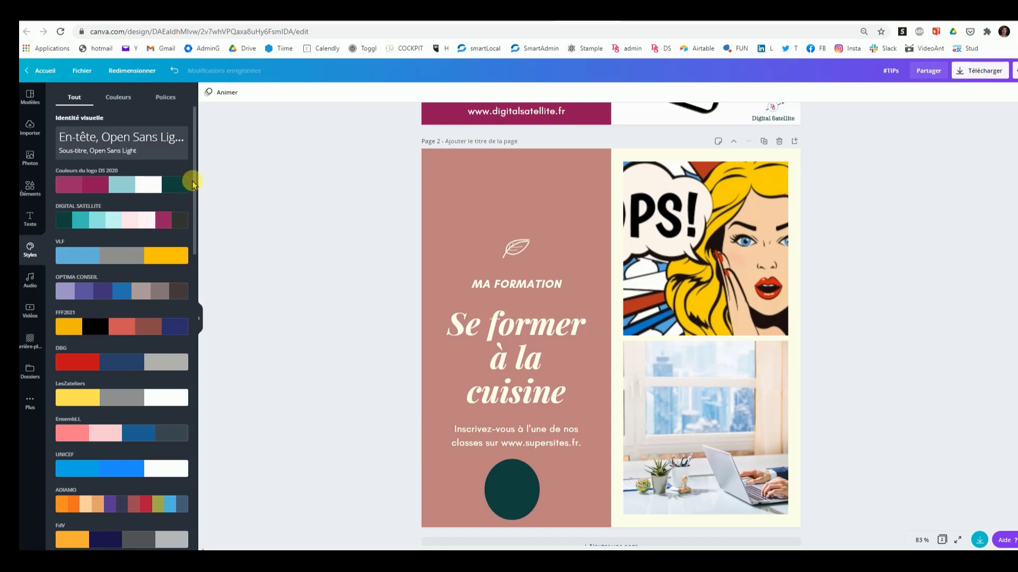
Step: Restrict the design's download to page 1, the #TIPS post about debriefing a project
{"action": "left_click", "coordinate": [199, 319]}
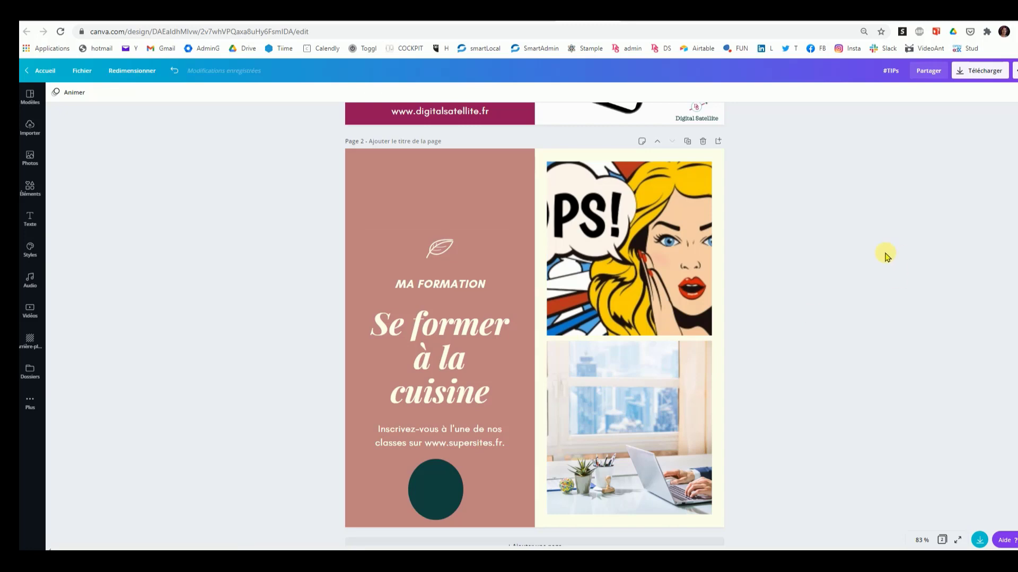
{"action": "scroll", "coordinate": [885, 255], "scroll_direction": "up", "scroll_amount": 7}
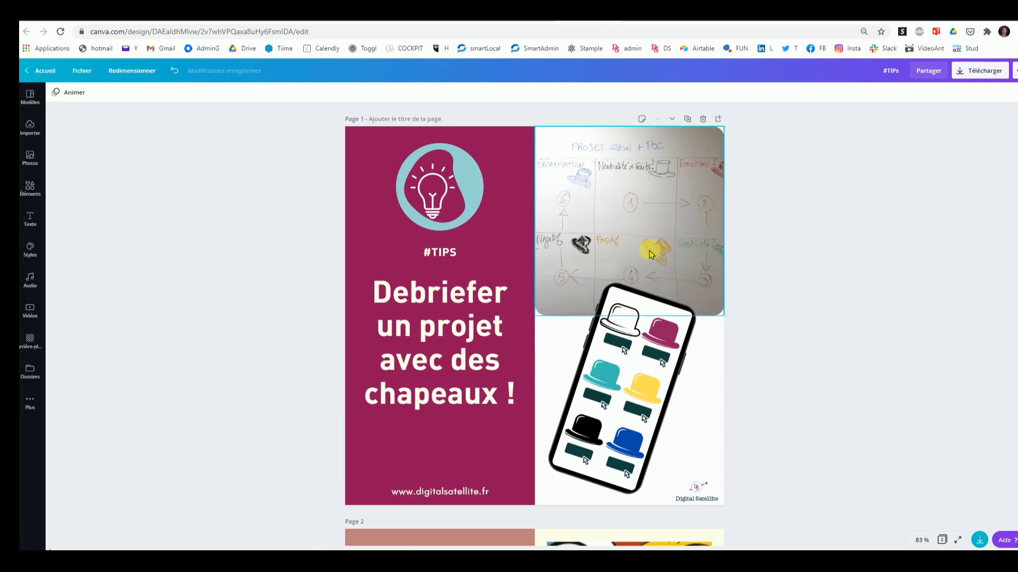
{"action": "scroll", "coordinate": [819, 345], "scroll_direction": "down", "scroll_amount": 1}
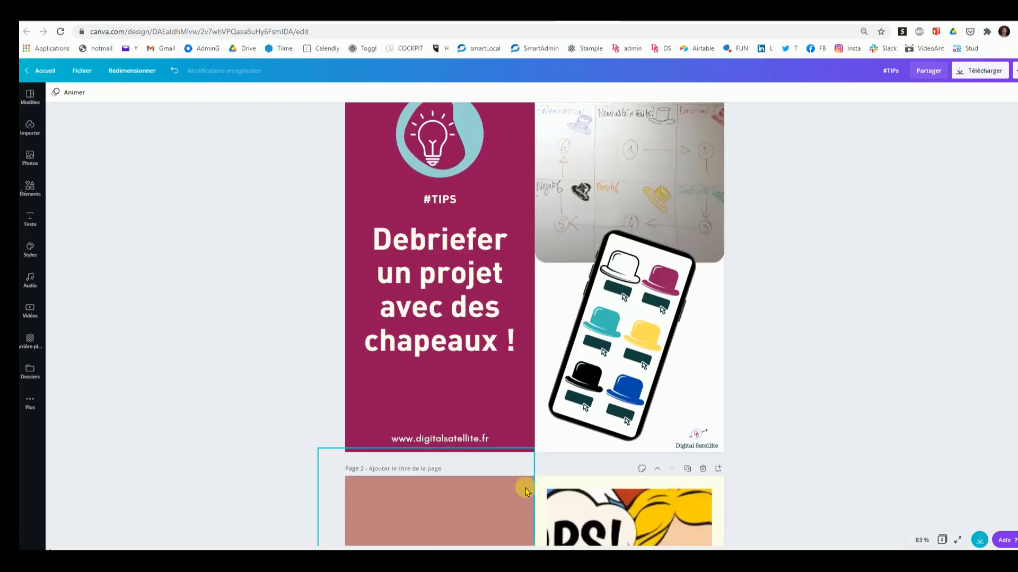
{"action": "scroll", "coordinate": [689, 371], "scroll_direction": "up", "scroll_amount": 1}
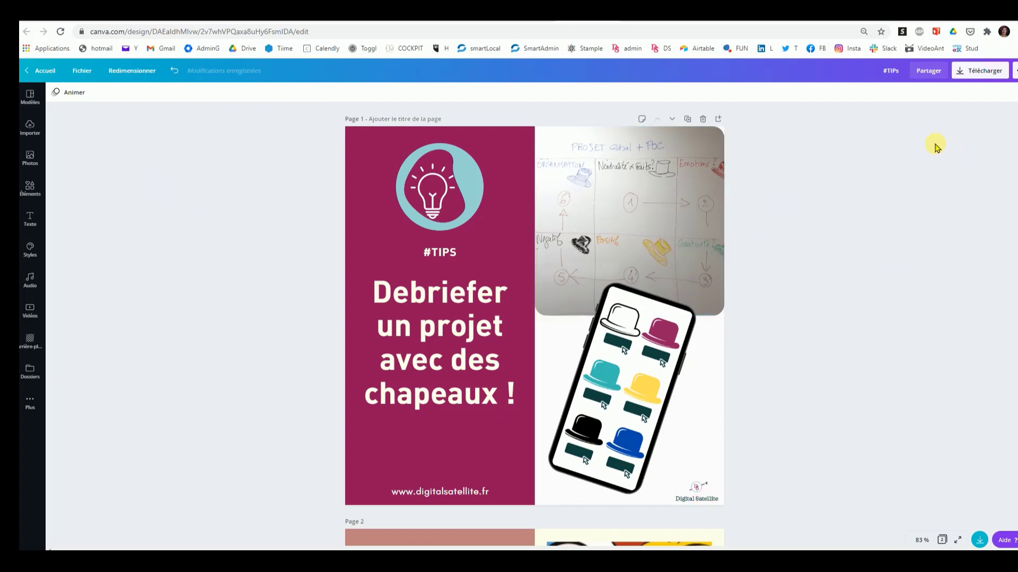
{"action": "left_click", "coordinate": [966, 70]}
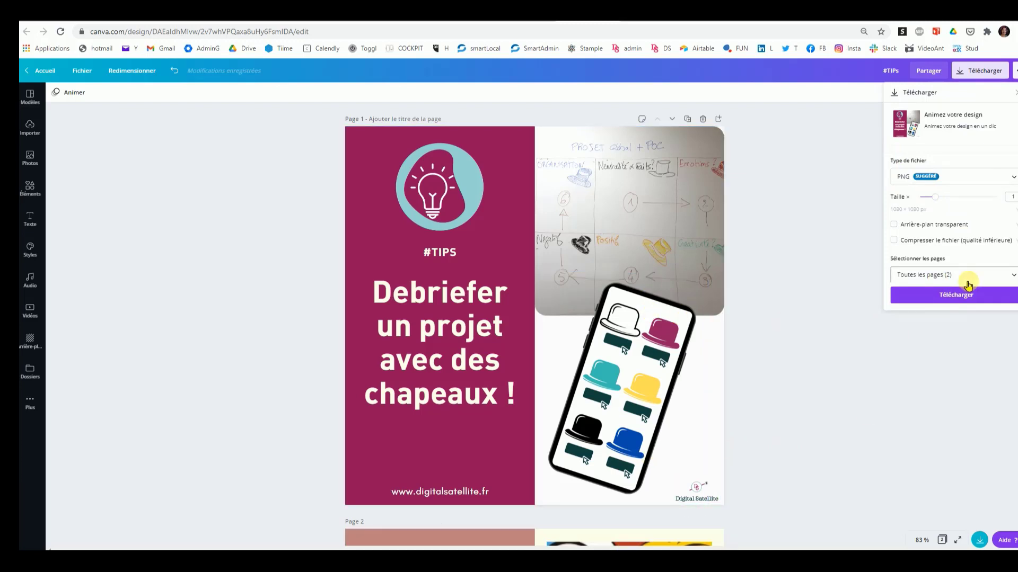
{"action": "left_click", "coordinate": [1013, 279]}
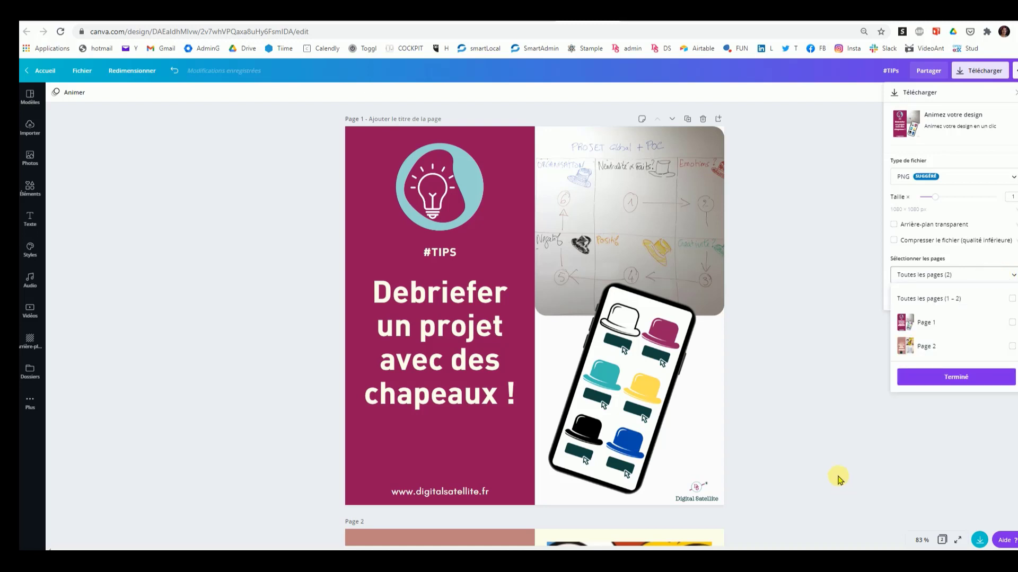
{"action": "left_click", "coordinate": [1012, 322]}
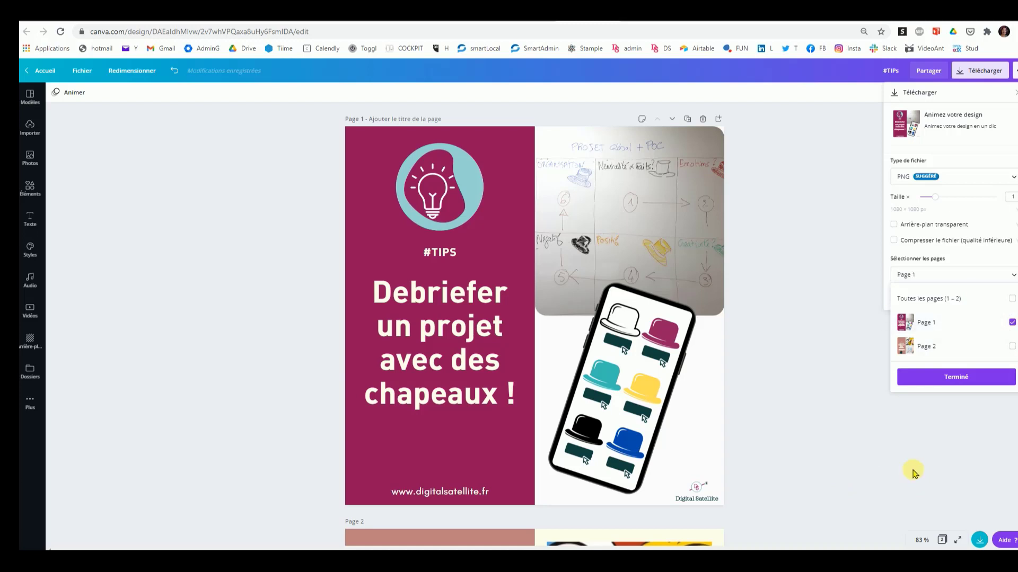
{"action": "left_click", "coordinate": [956, 377]}
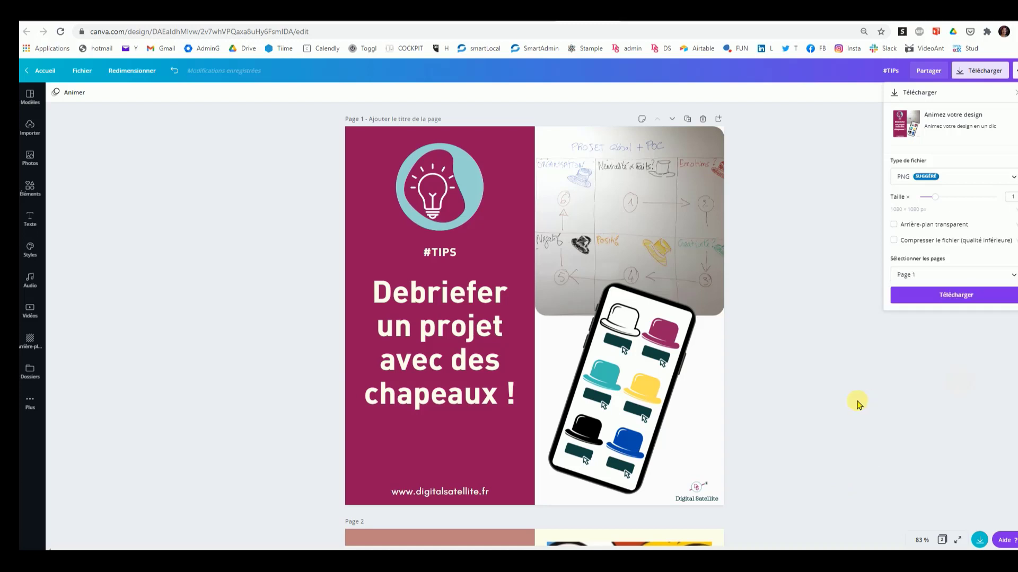
Step: Review the file types offered for the download and keep PNG
{"action": "left_click", "coordinate": [1011, 181]}
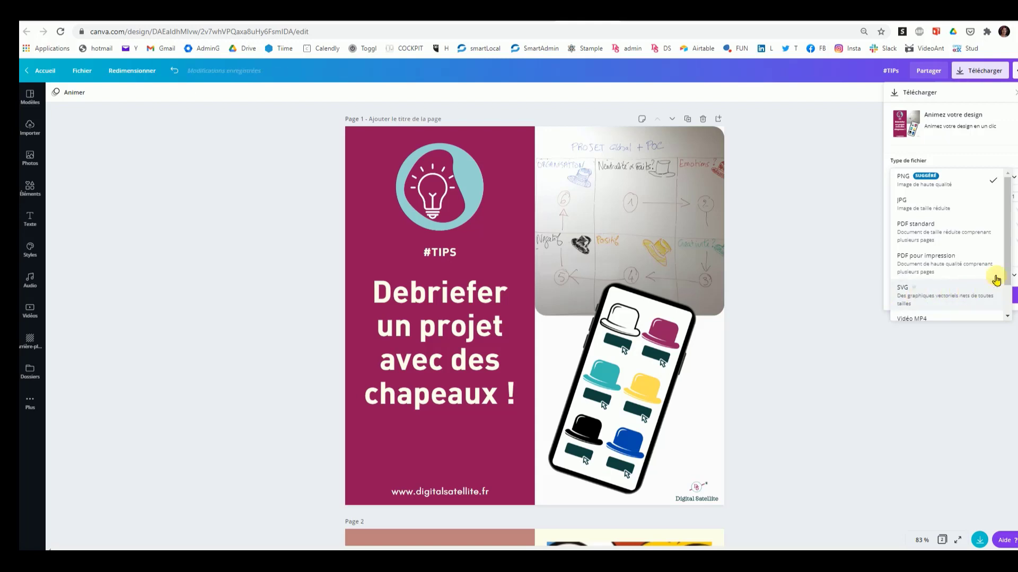
{"action": "scroll", "coordinate": [1003, 289], "scroll_direction": "down", "scroll_amount": 1}
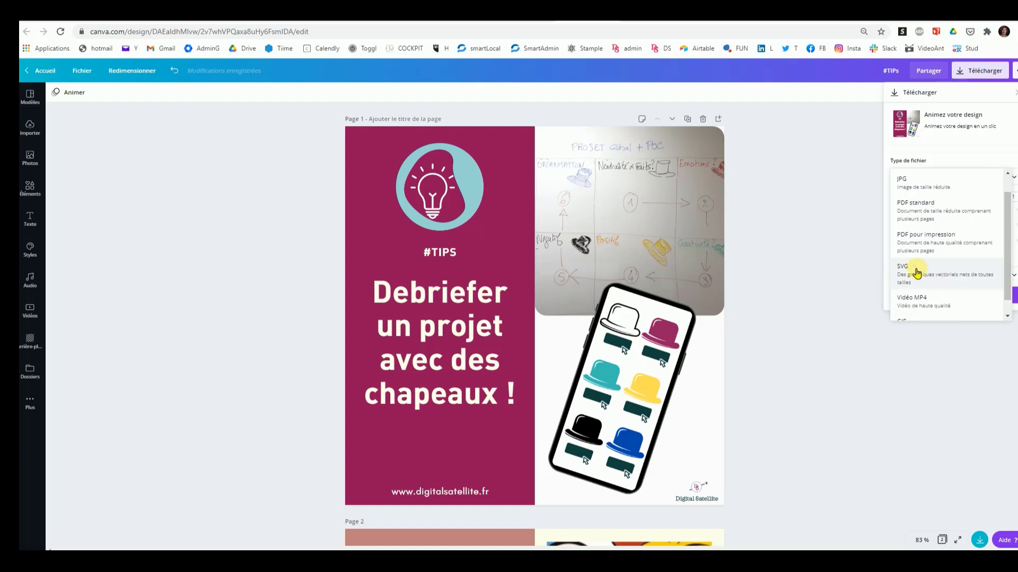
{"action": "scroll", "coordinate": [938, 299], "scroll_direction": "down", "scroll_amount": 1}
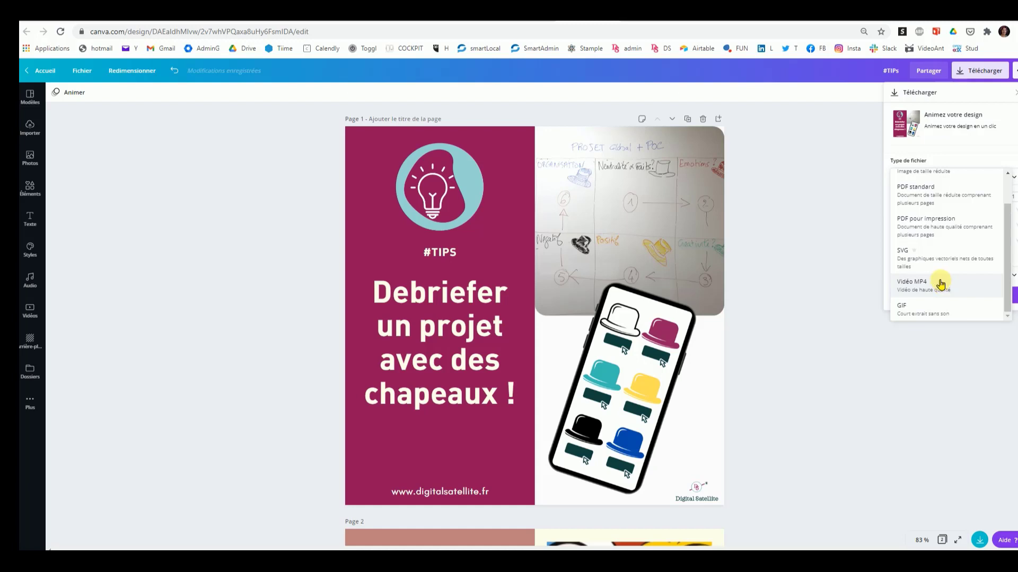
{"action": "left_click", "coordinate": [917, 382]}
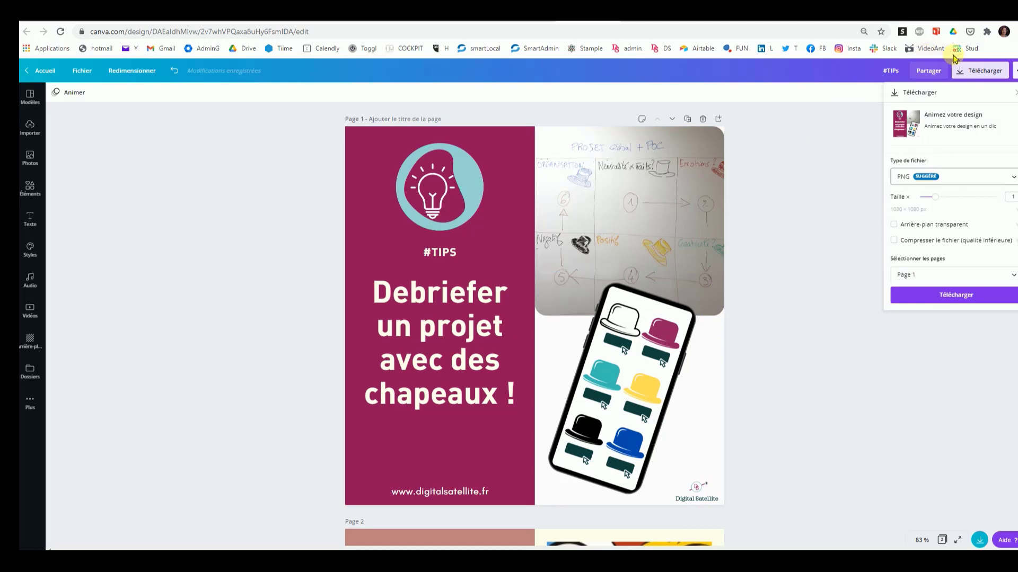
Step: Copy the design's sharing link that lets others edit it
{"action": "left_click", "coordinate": [934, 73]}
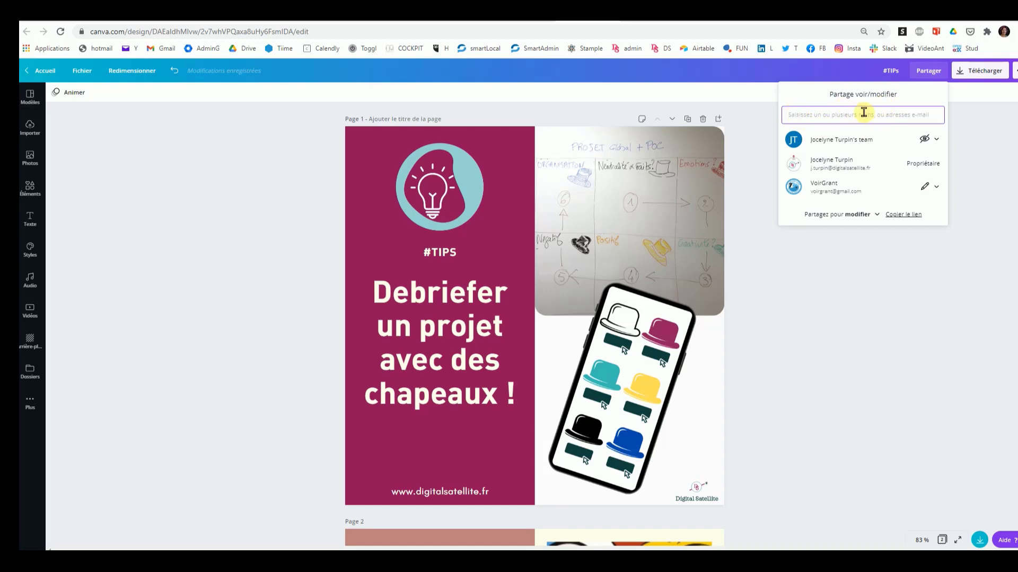
{"action": "left_click", "coordinate": [897, 215]}
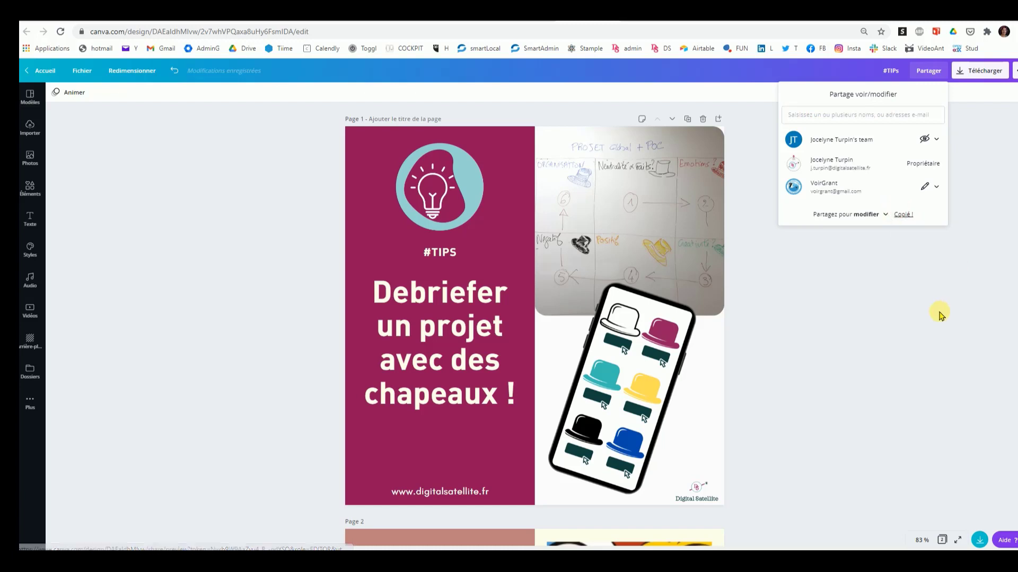
{"action": "left_click", "coordinate": [859, 282]}
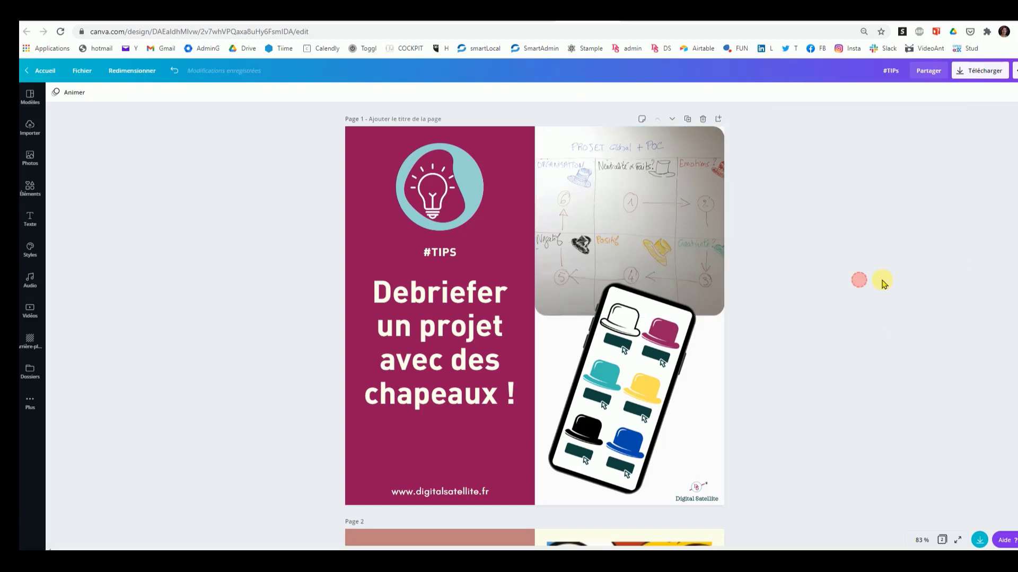
Step: Copy the public link that lets anyone view the design without signing in
{"action": "left_click", "coordinate": [1014, 72]}
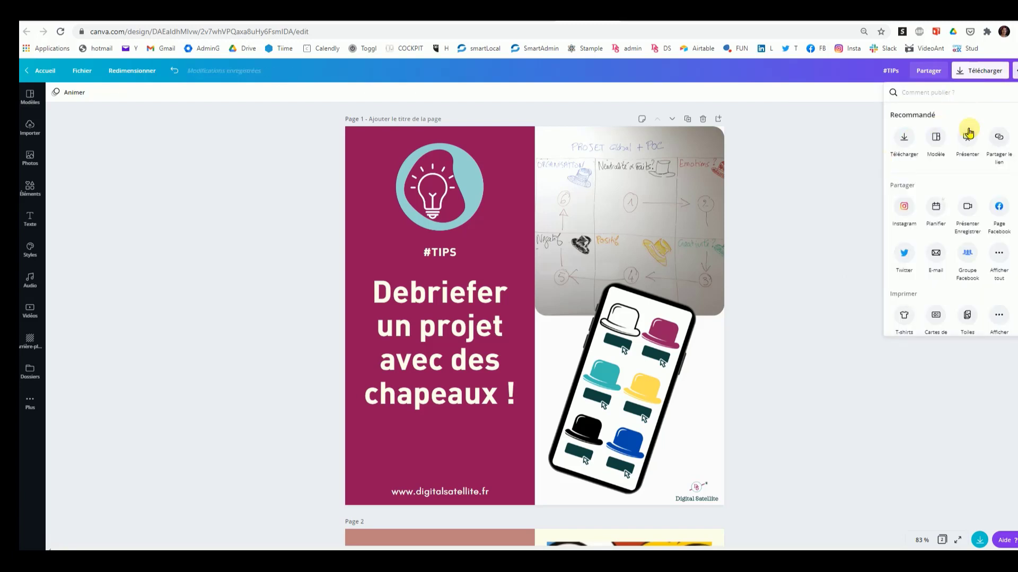
{"action": "left_click", "coordinate": [1000, 139]}
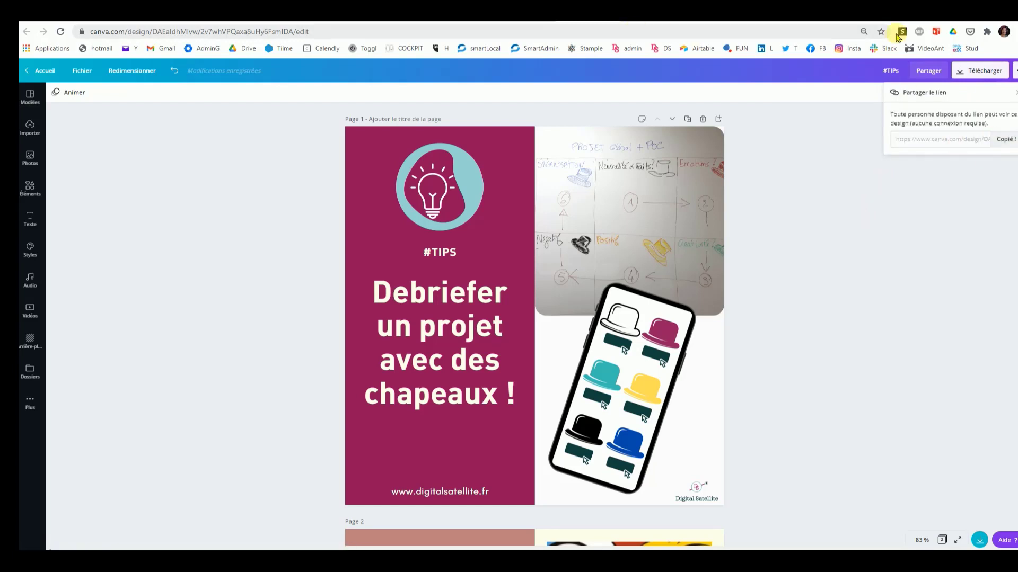
Step: Open the copied view link in a new browser tab and preview the design's second page before returning to the first
{"action": "left_click", "coordinate": [927, 12]}
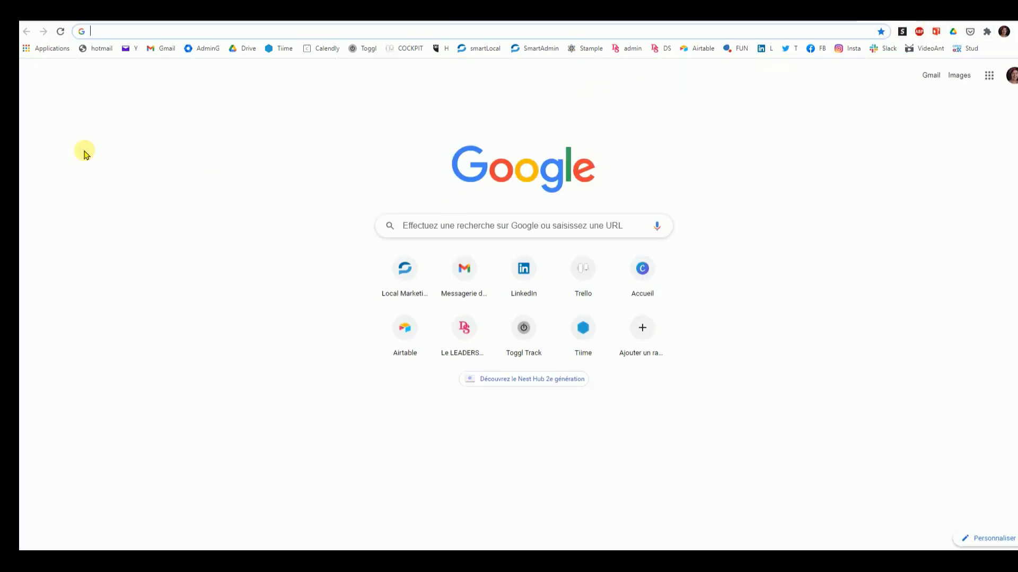
{"action": "type", "text": "https://www.canva.com/design/DAEaldhMlvw/hJ_h3dvSsyUWiS5fDHTOag/view?utm_content=DAEaldhMlvw&utm_campaign=designshare&utm_medium=link&utm_source=publishsharelink"}
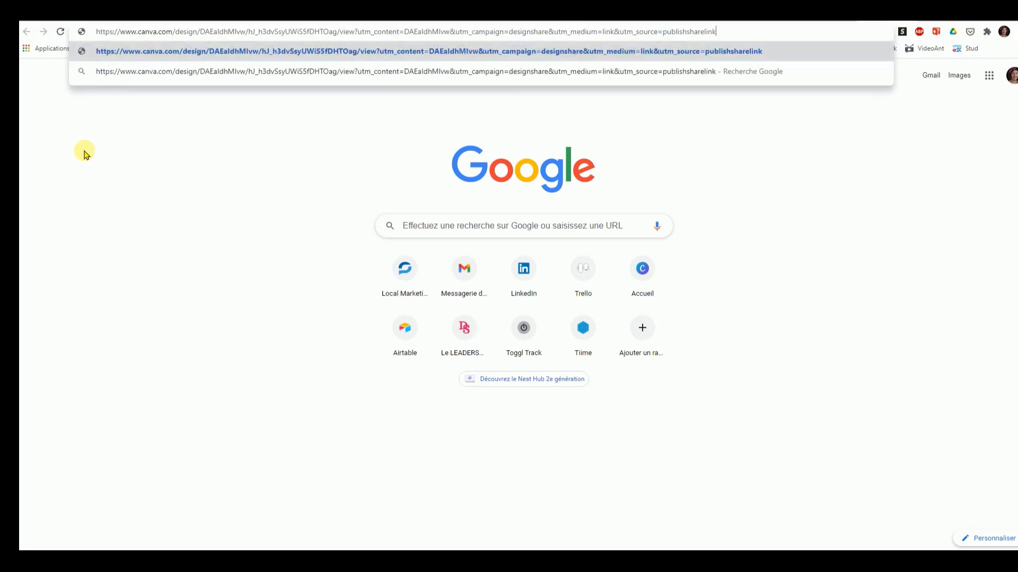
{"action": "key", "text": "Return"}
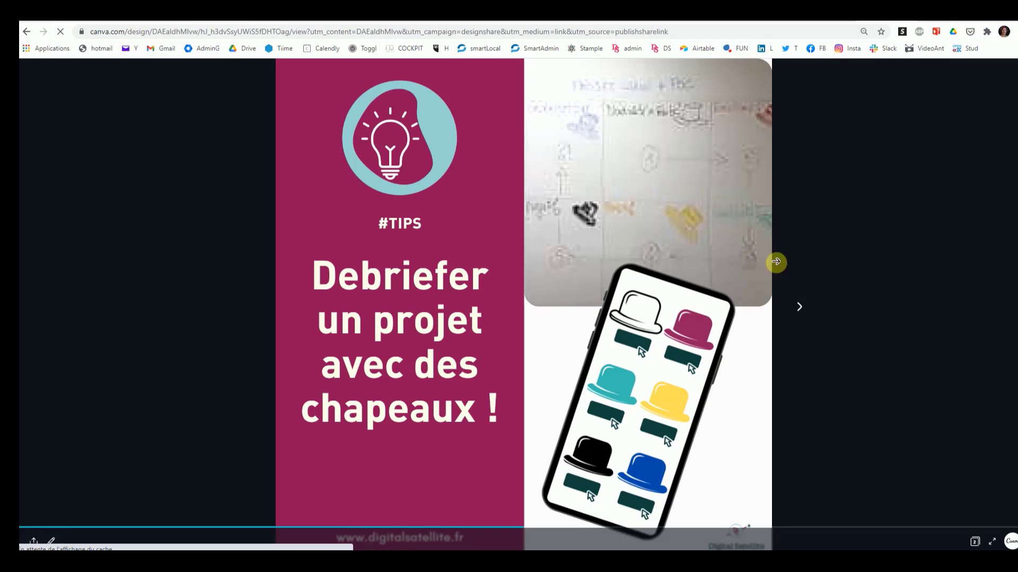
{"action": "left_click", "coordinate": [799, 306]}
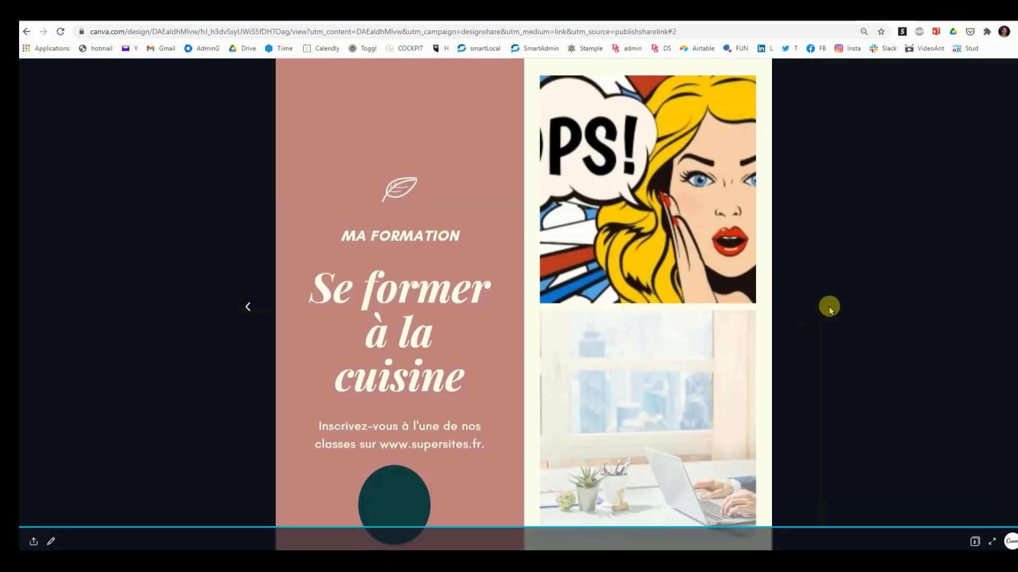
{"action": "left_click", "coordinate": [248, 308]}
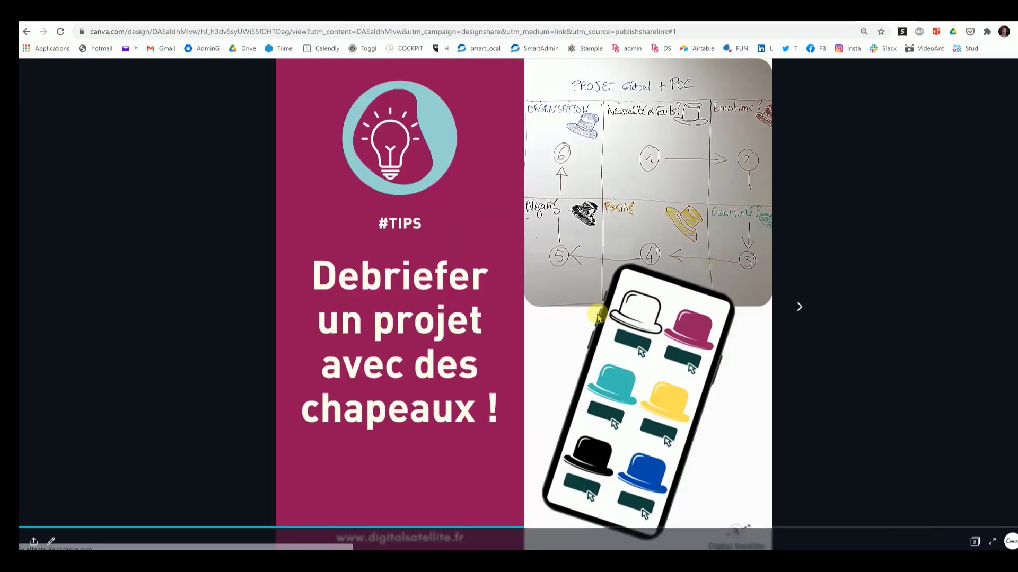